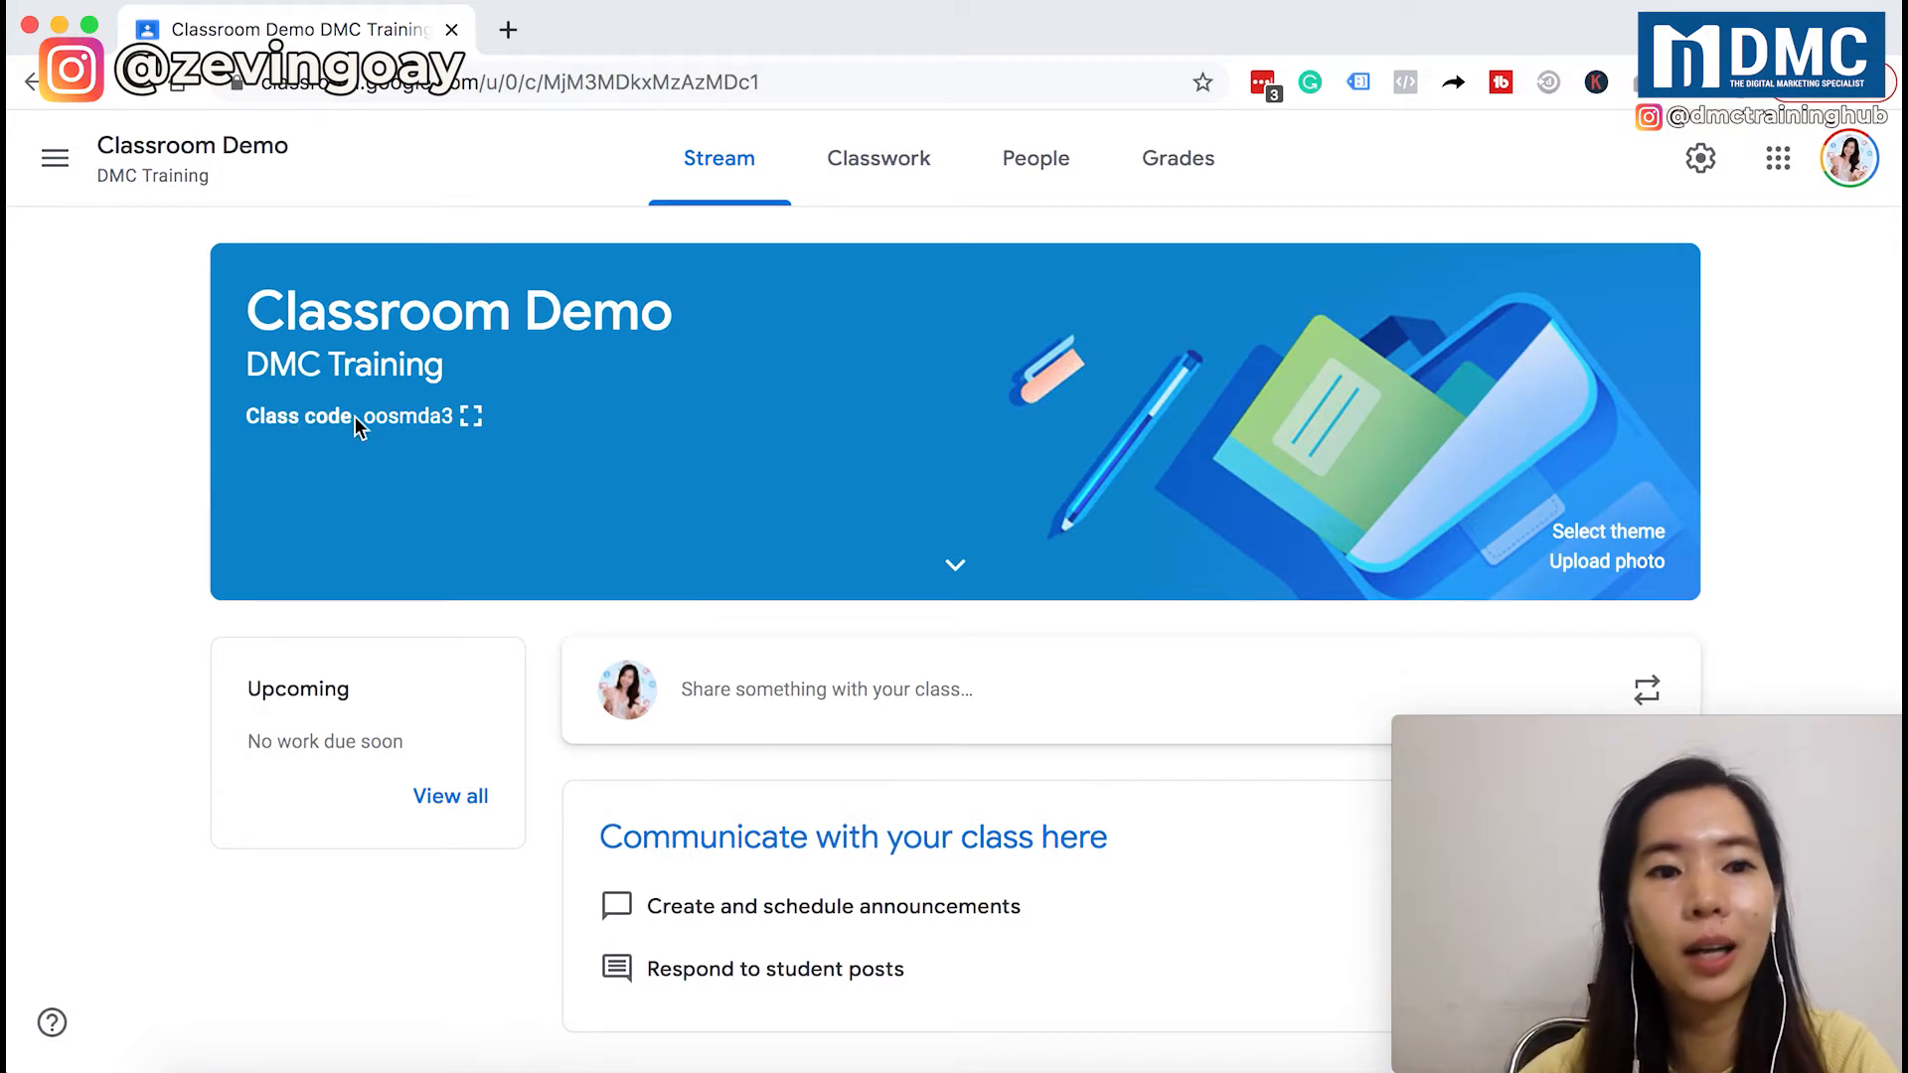
Display the class code enlarged, copy the class invite link, and close the code display.
click(470, 417)
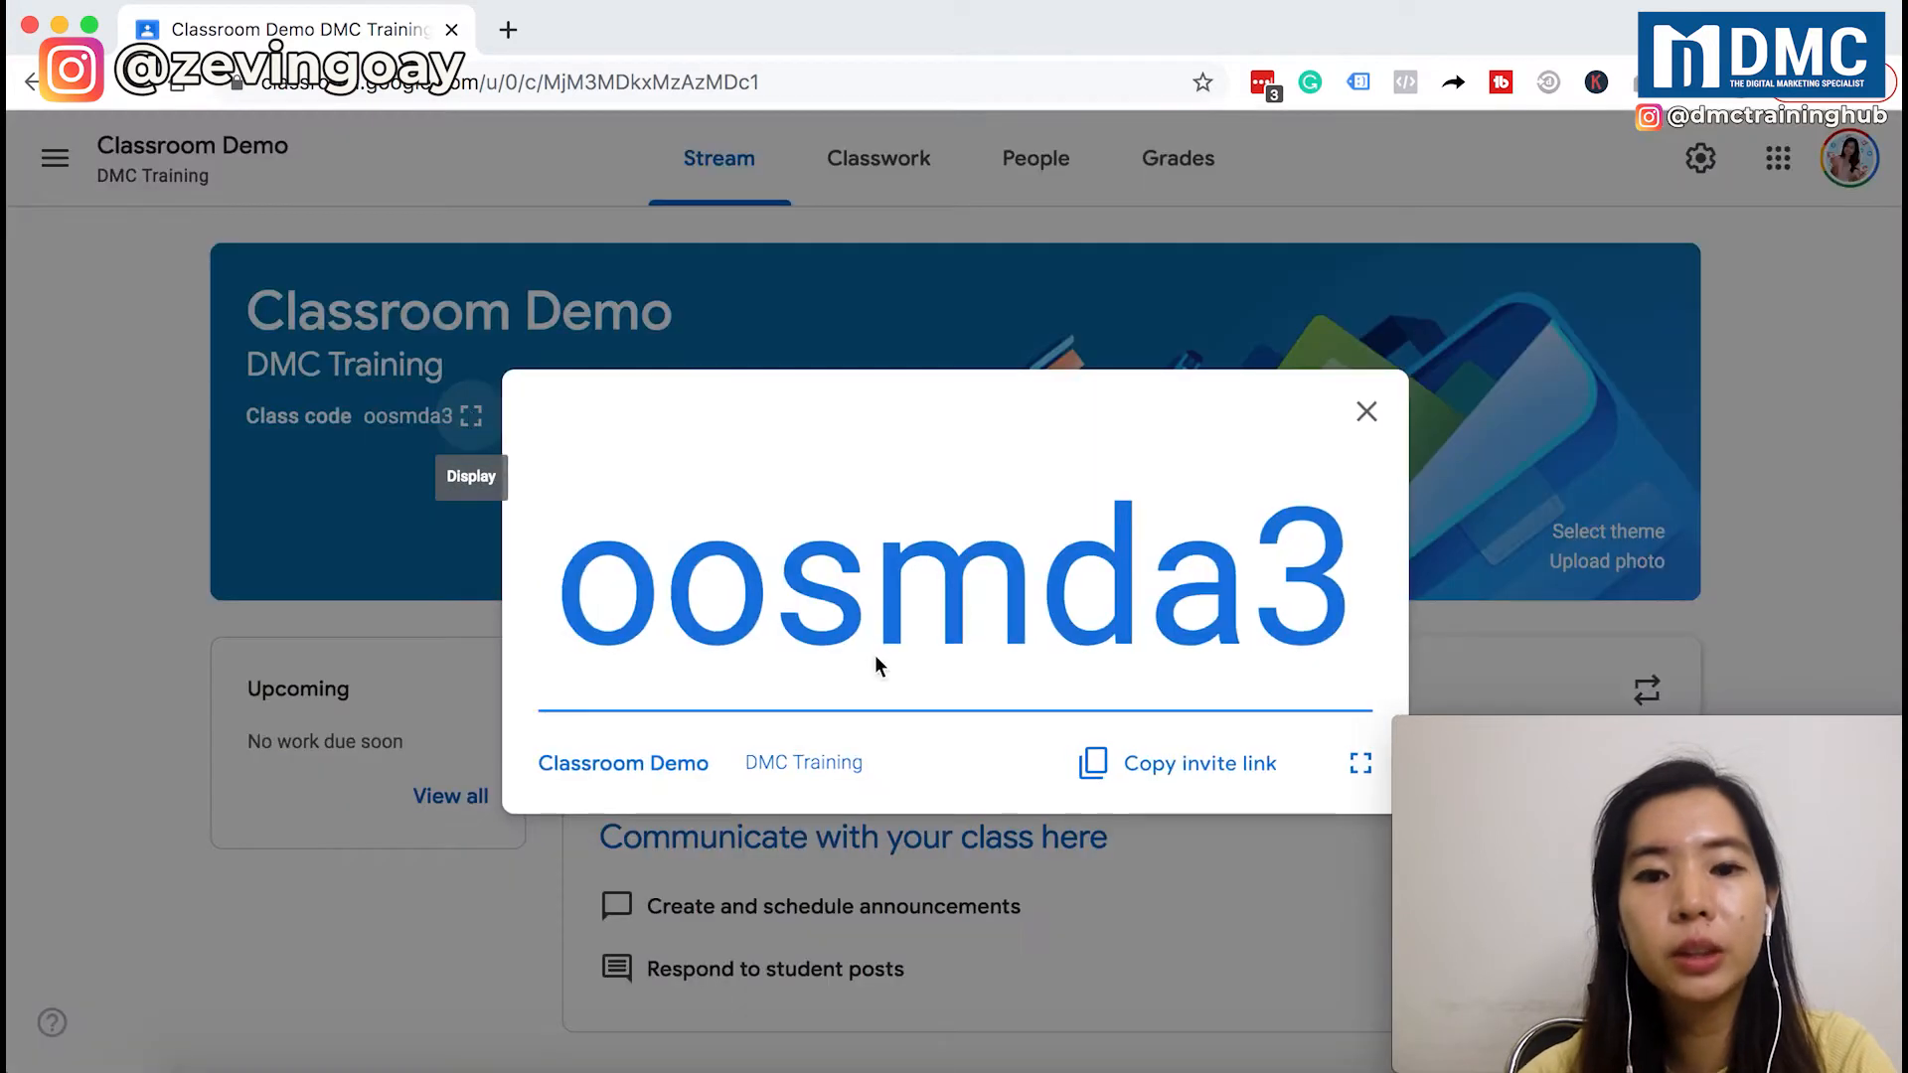
click(1103, 765)
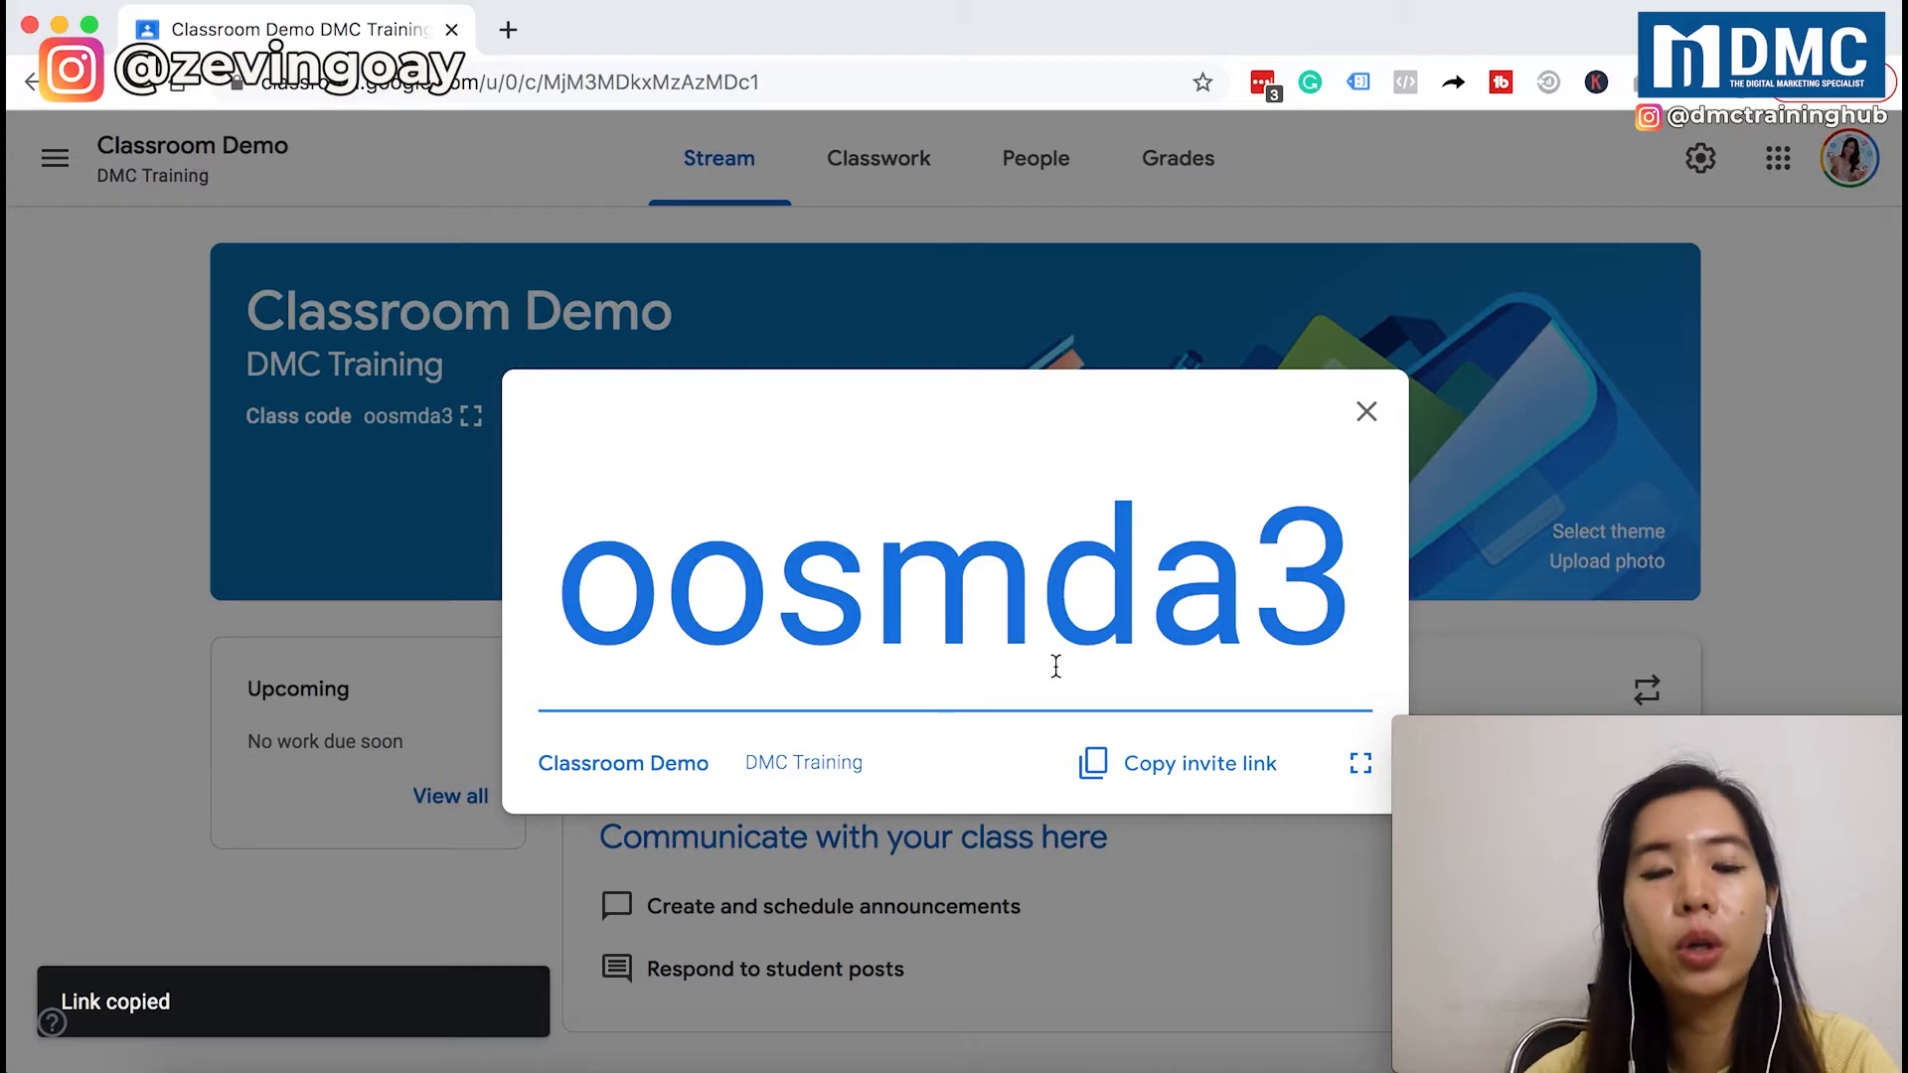
click(1364, 415)
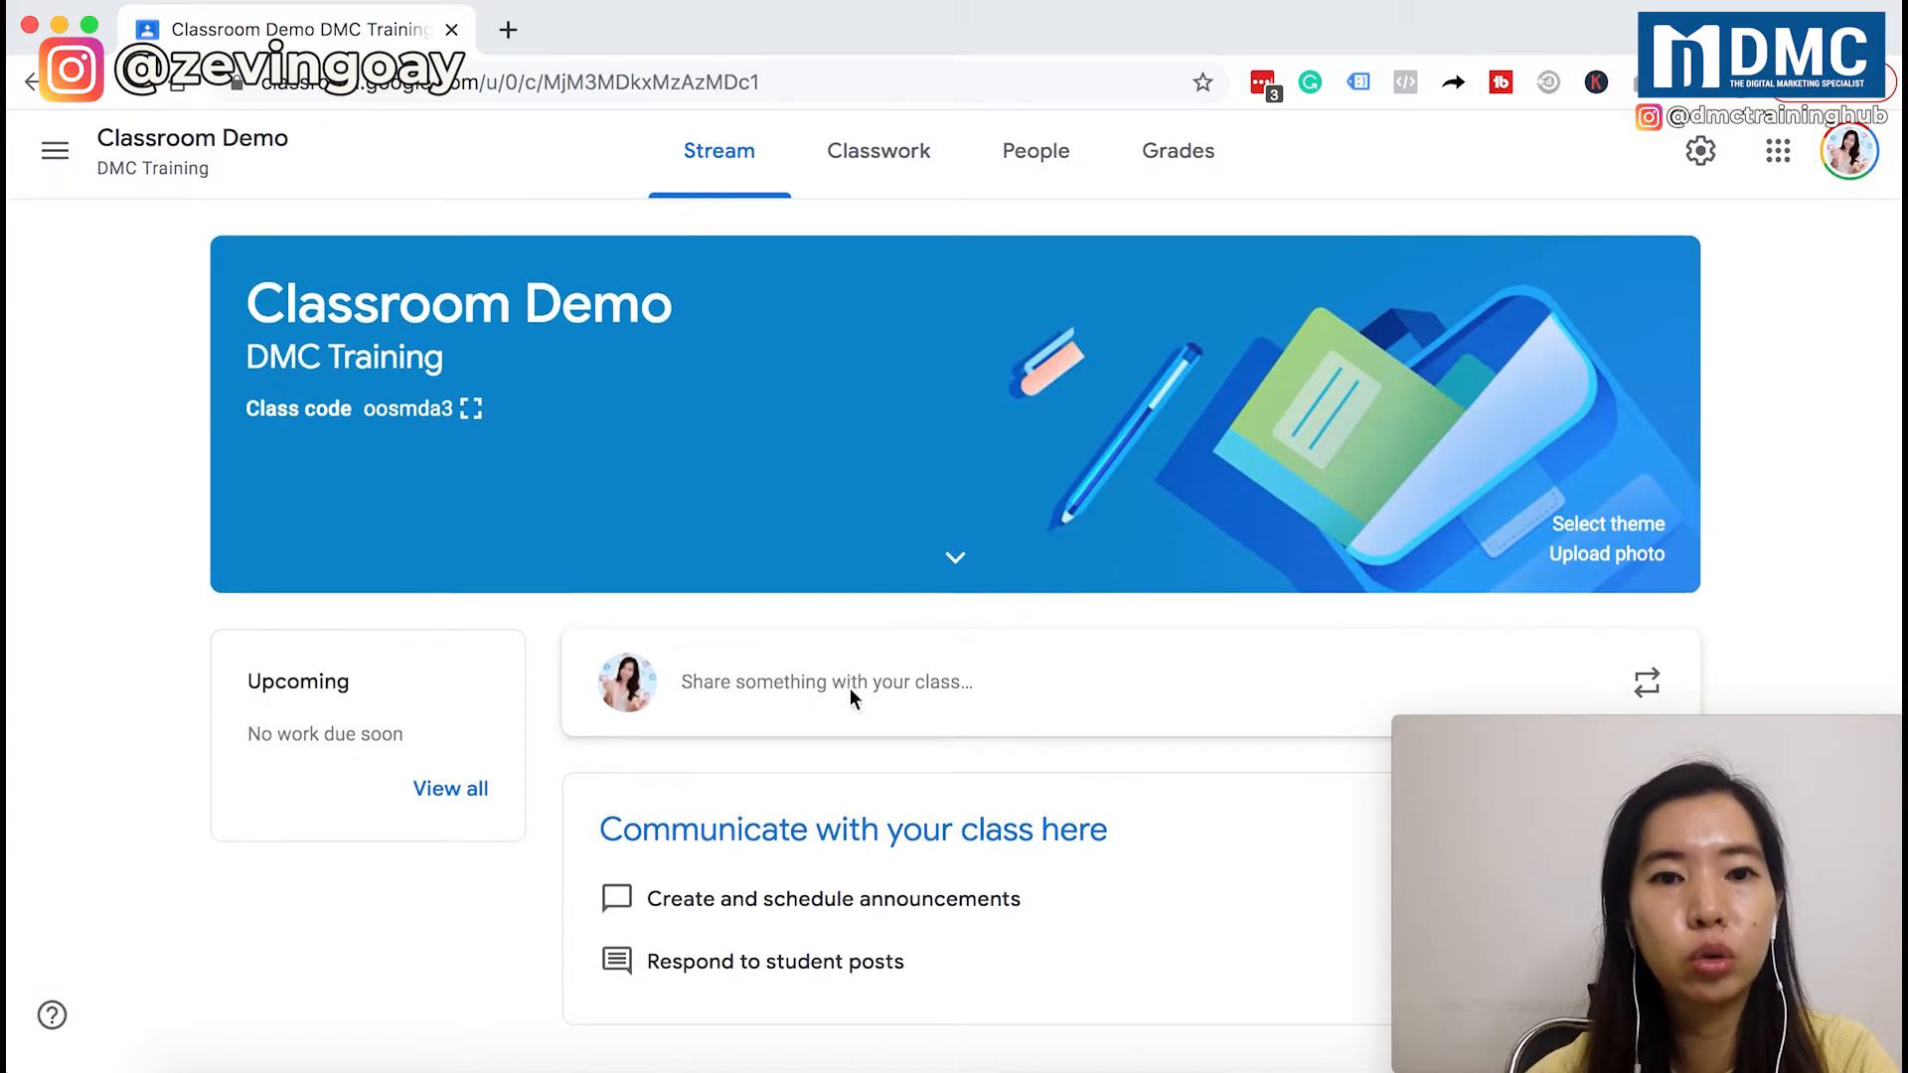
click(907, 166)
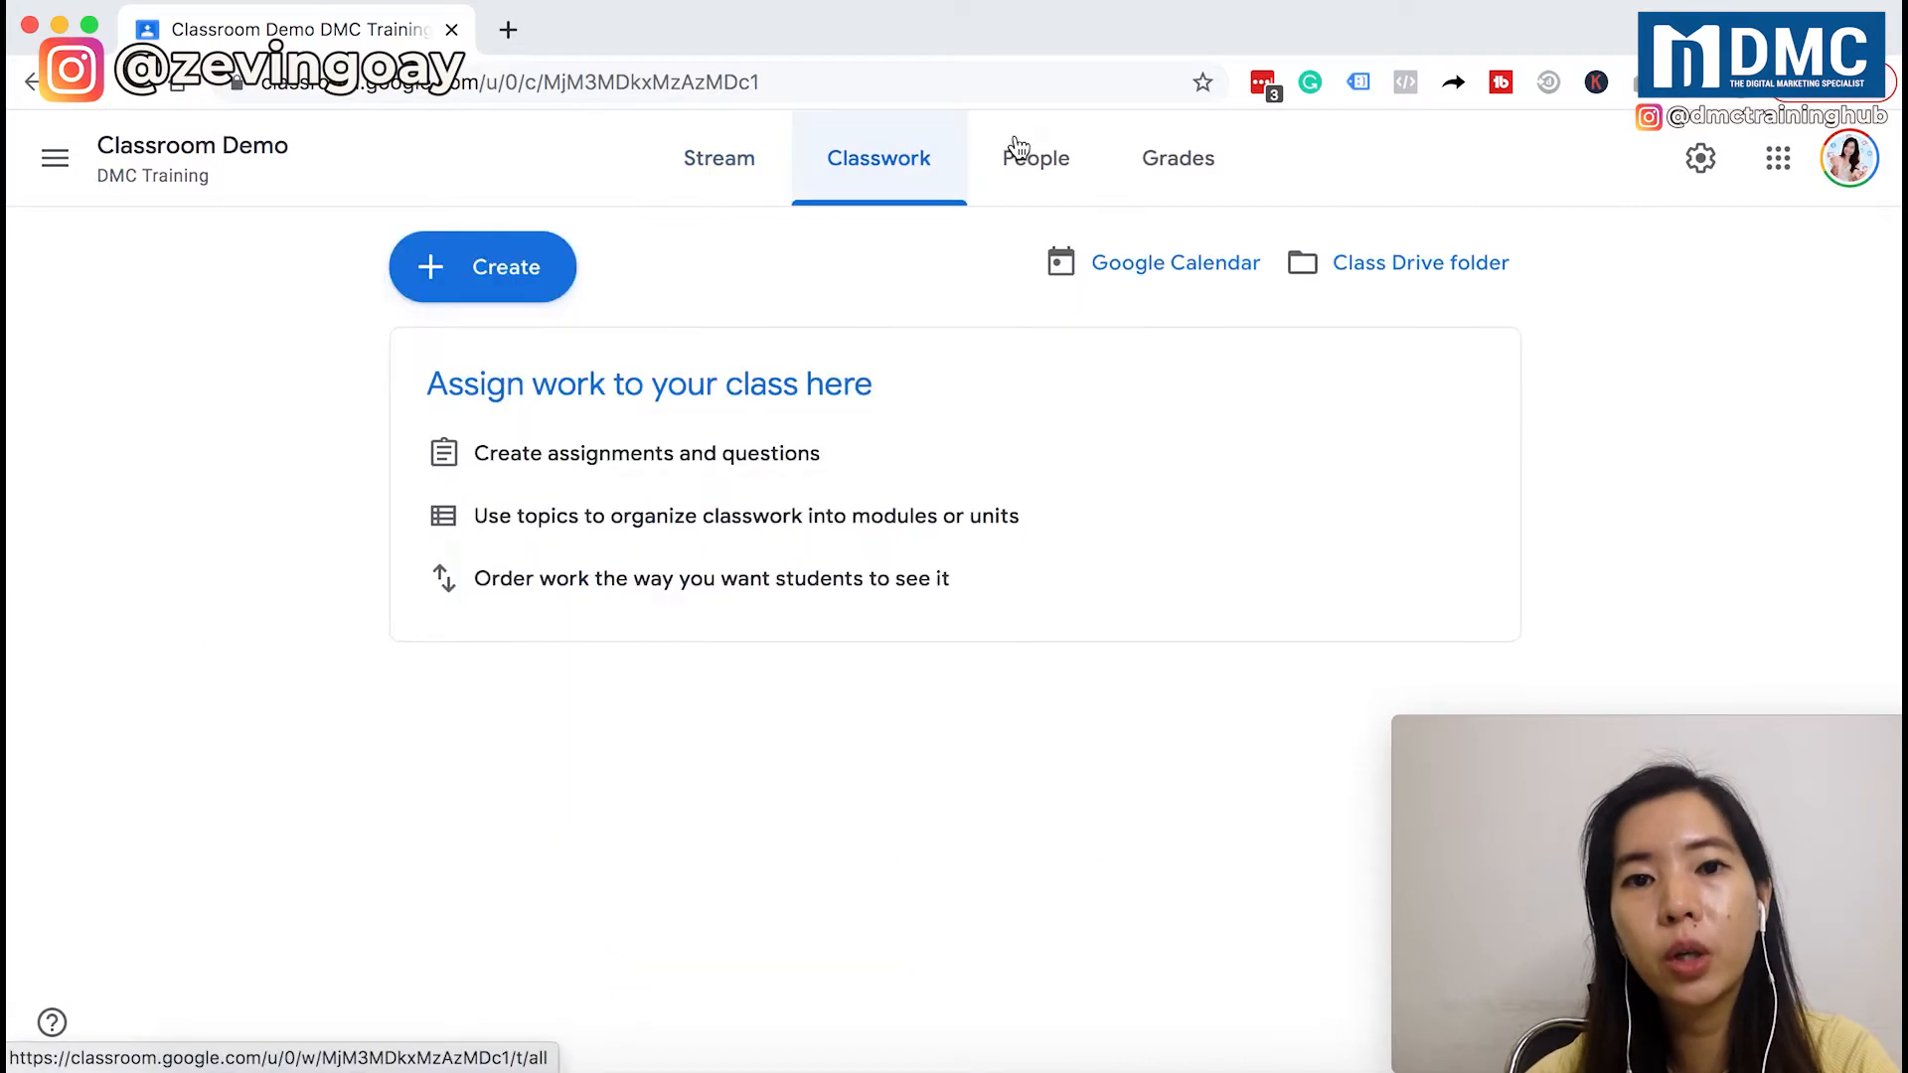
click(1153, 157)
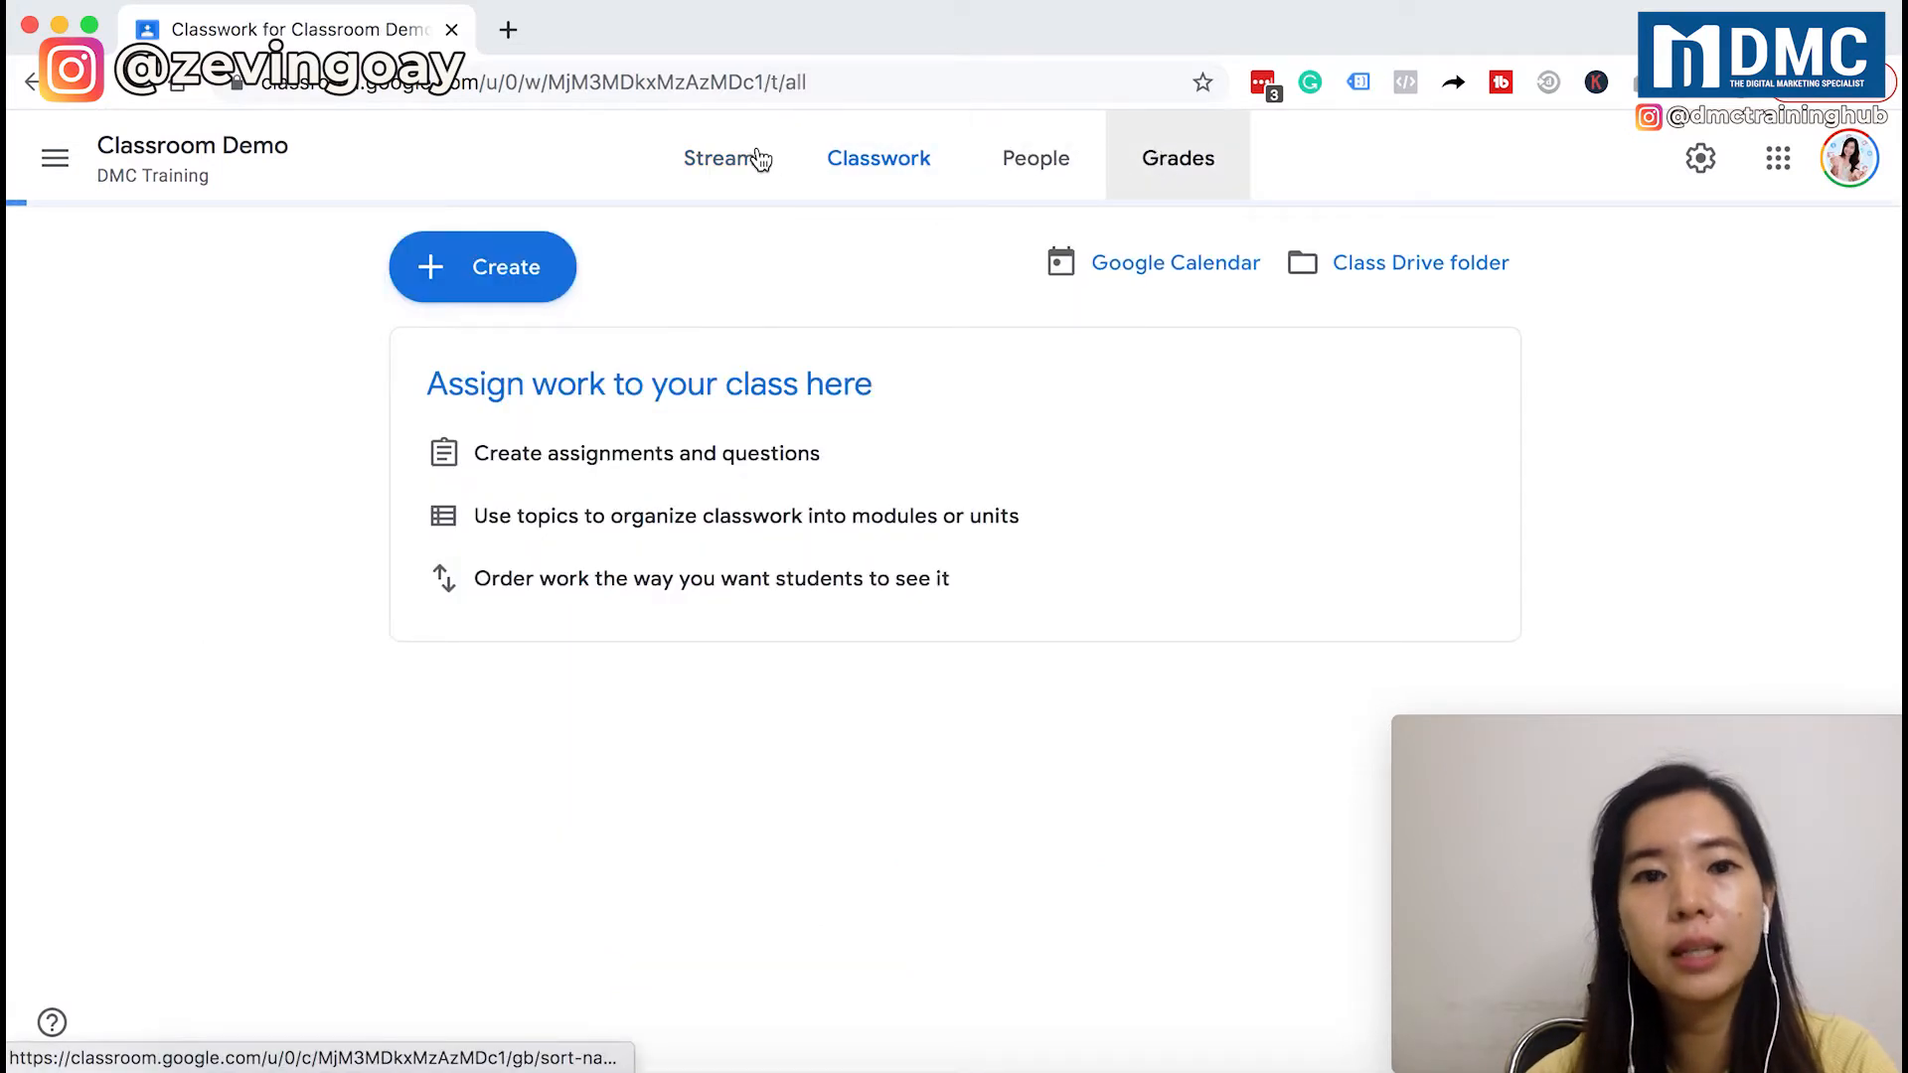
click(745, 165)
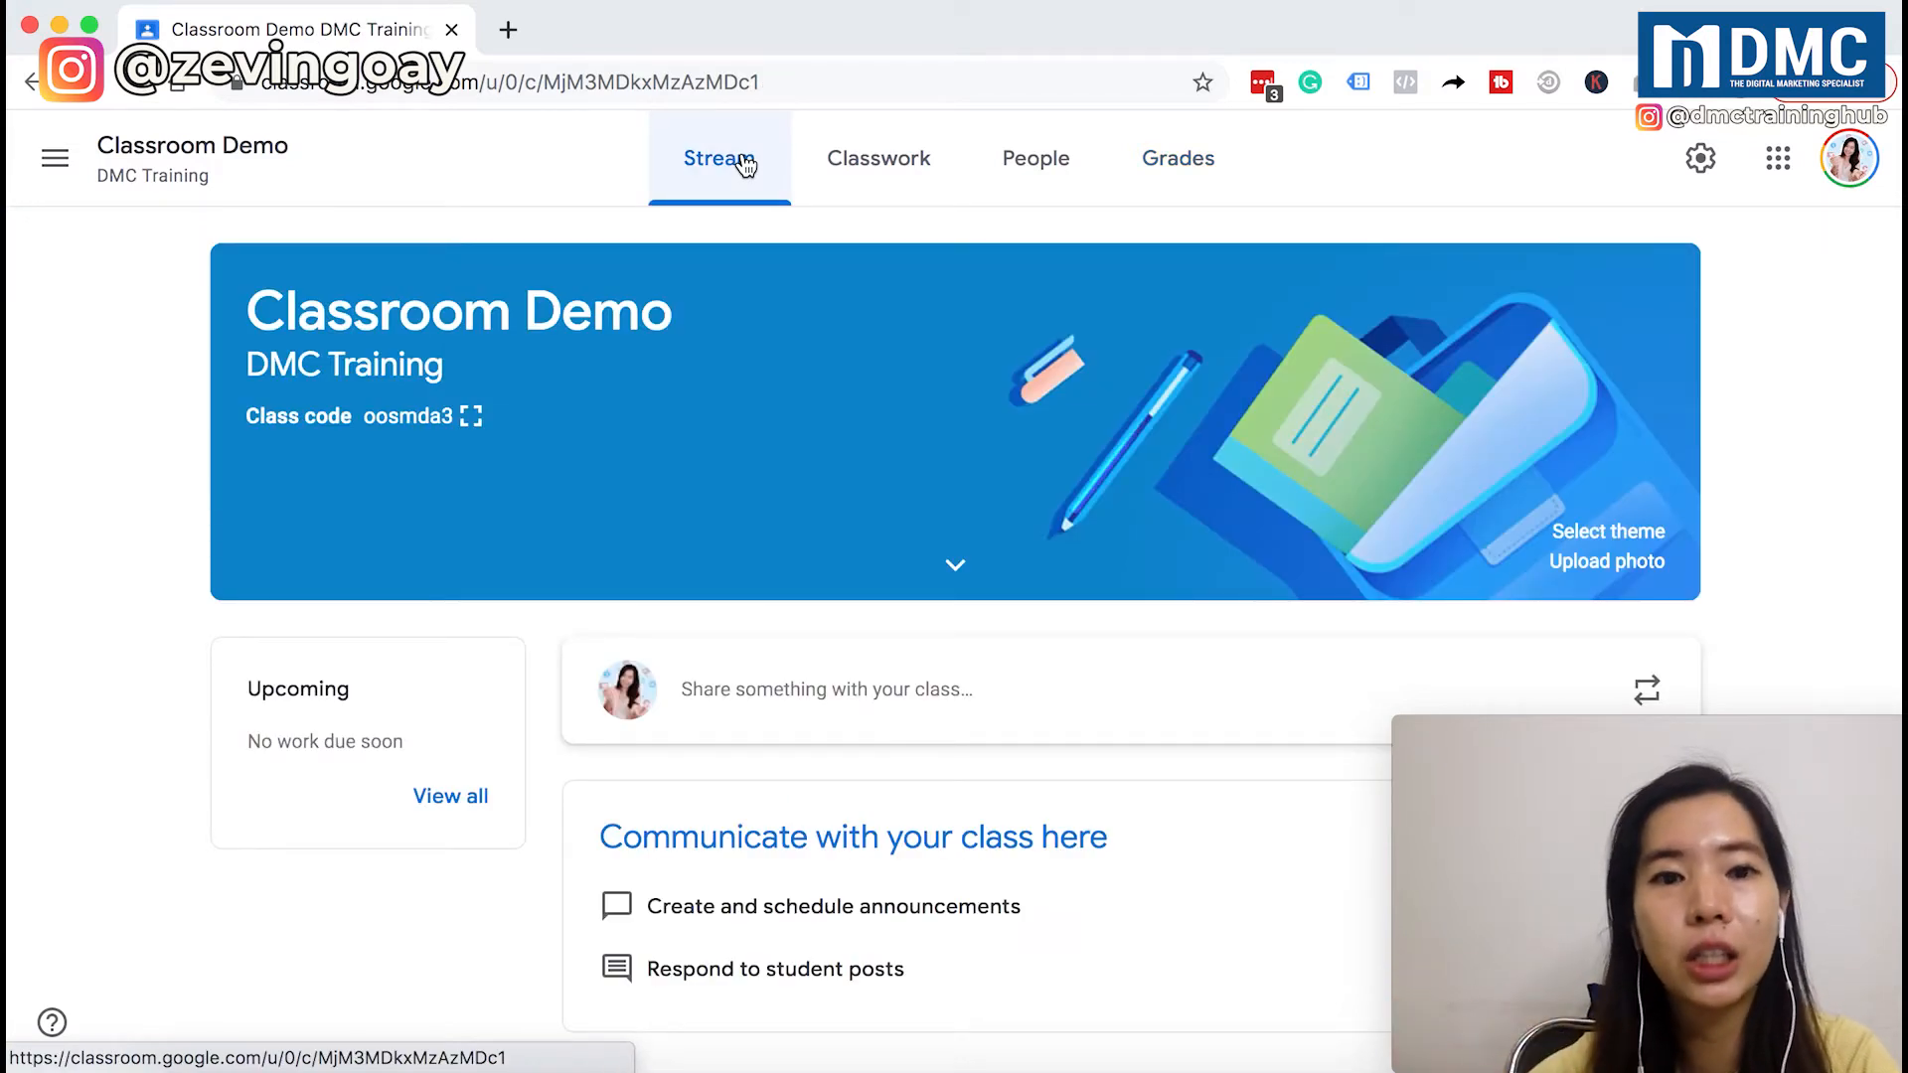
Open the class's Google Calendar from the classwork page and show November 28, 2020.
click(873, 177)
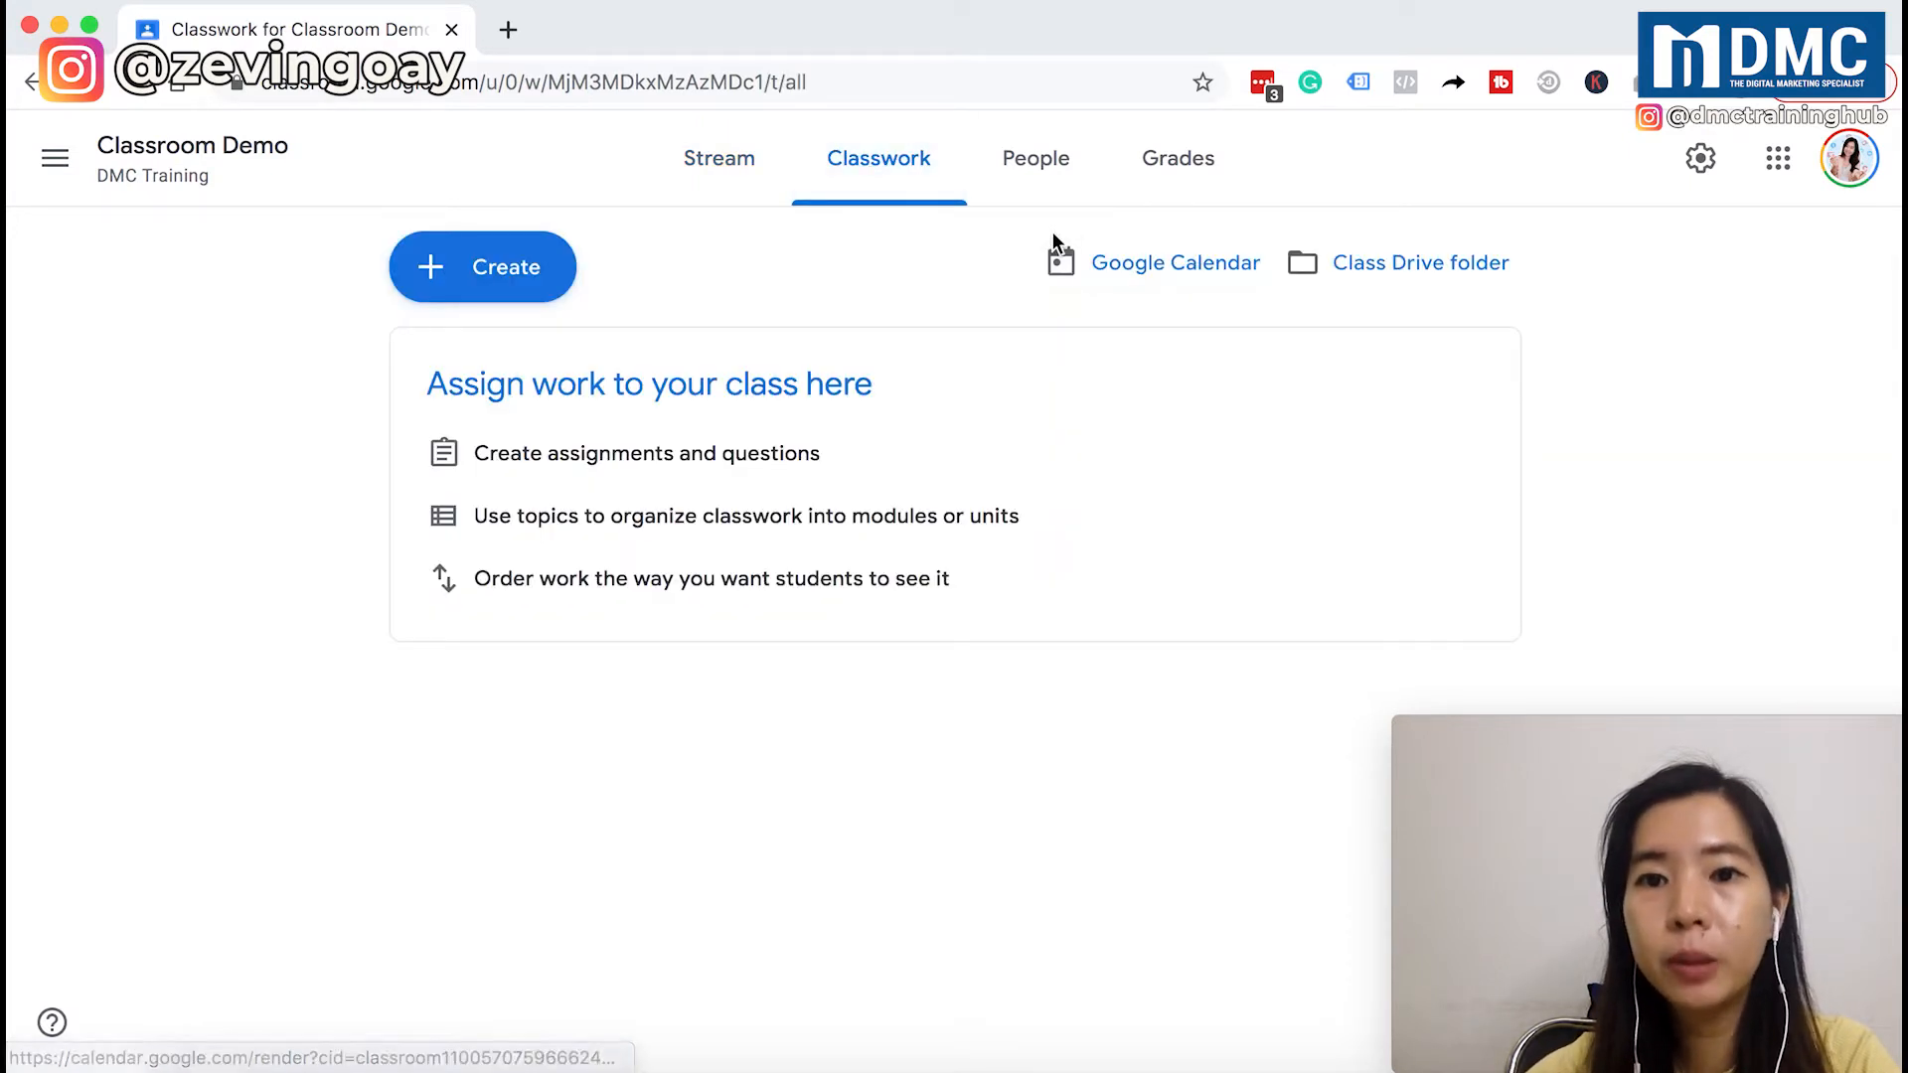
click(1114, 273)
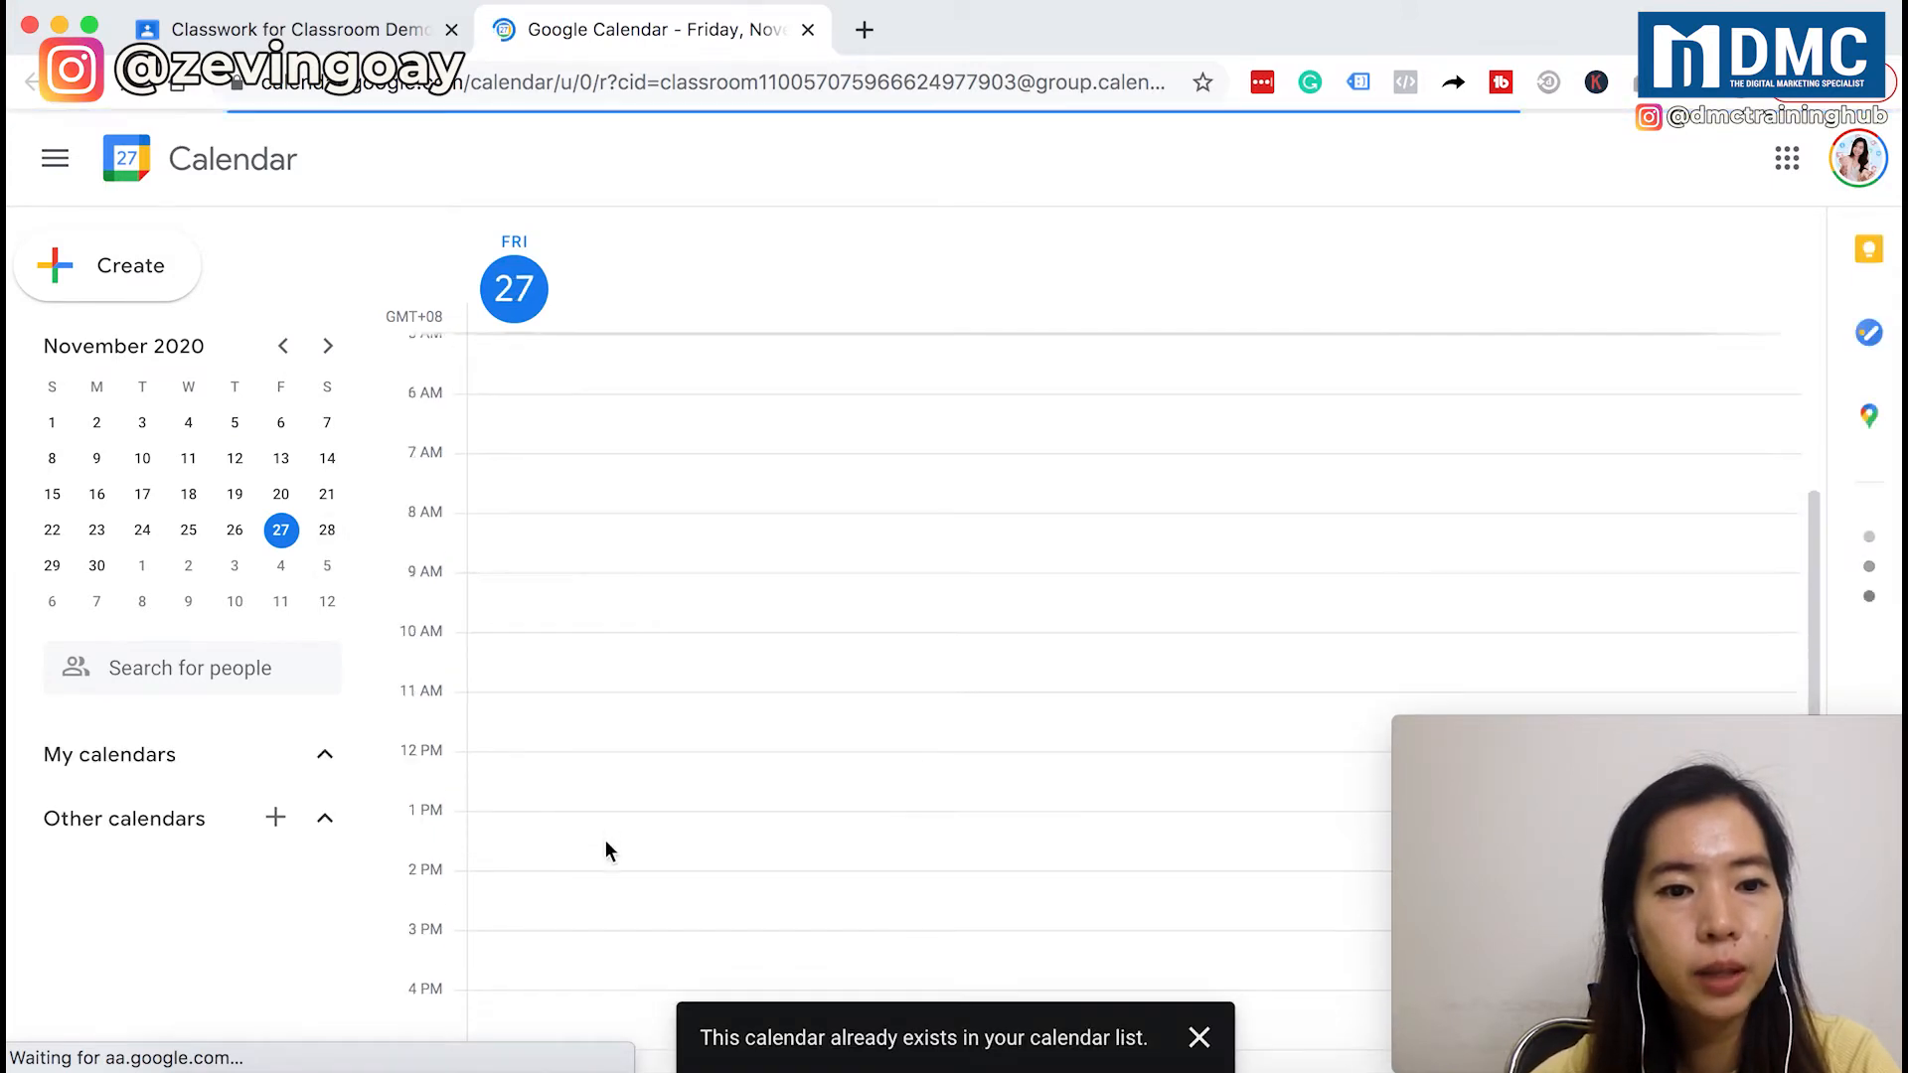
click(328, 533)
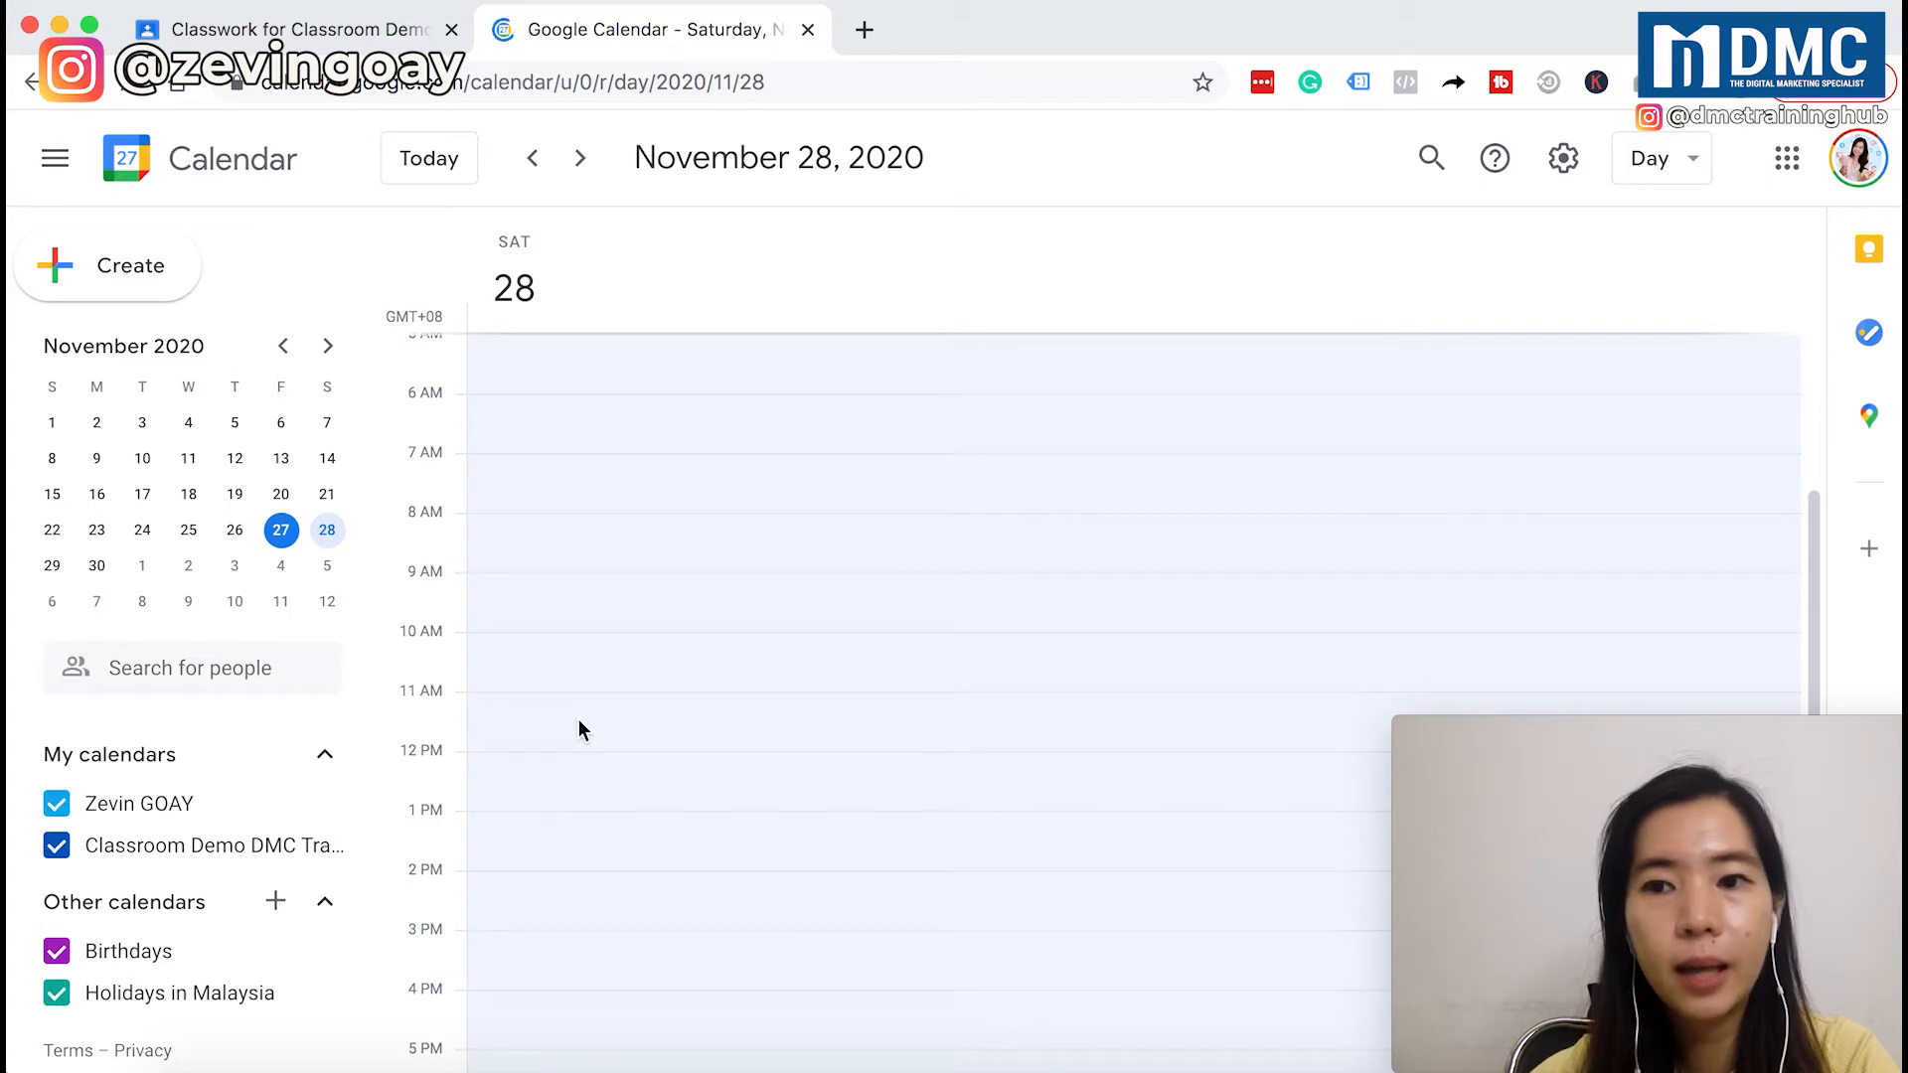
Create a calendar event starting at 11:30am on November 28 and title it "Class 1".
click(578, 723)
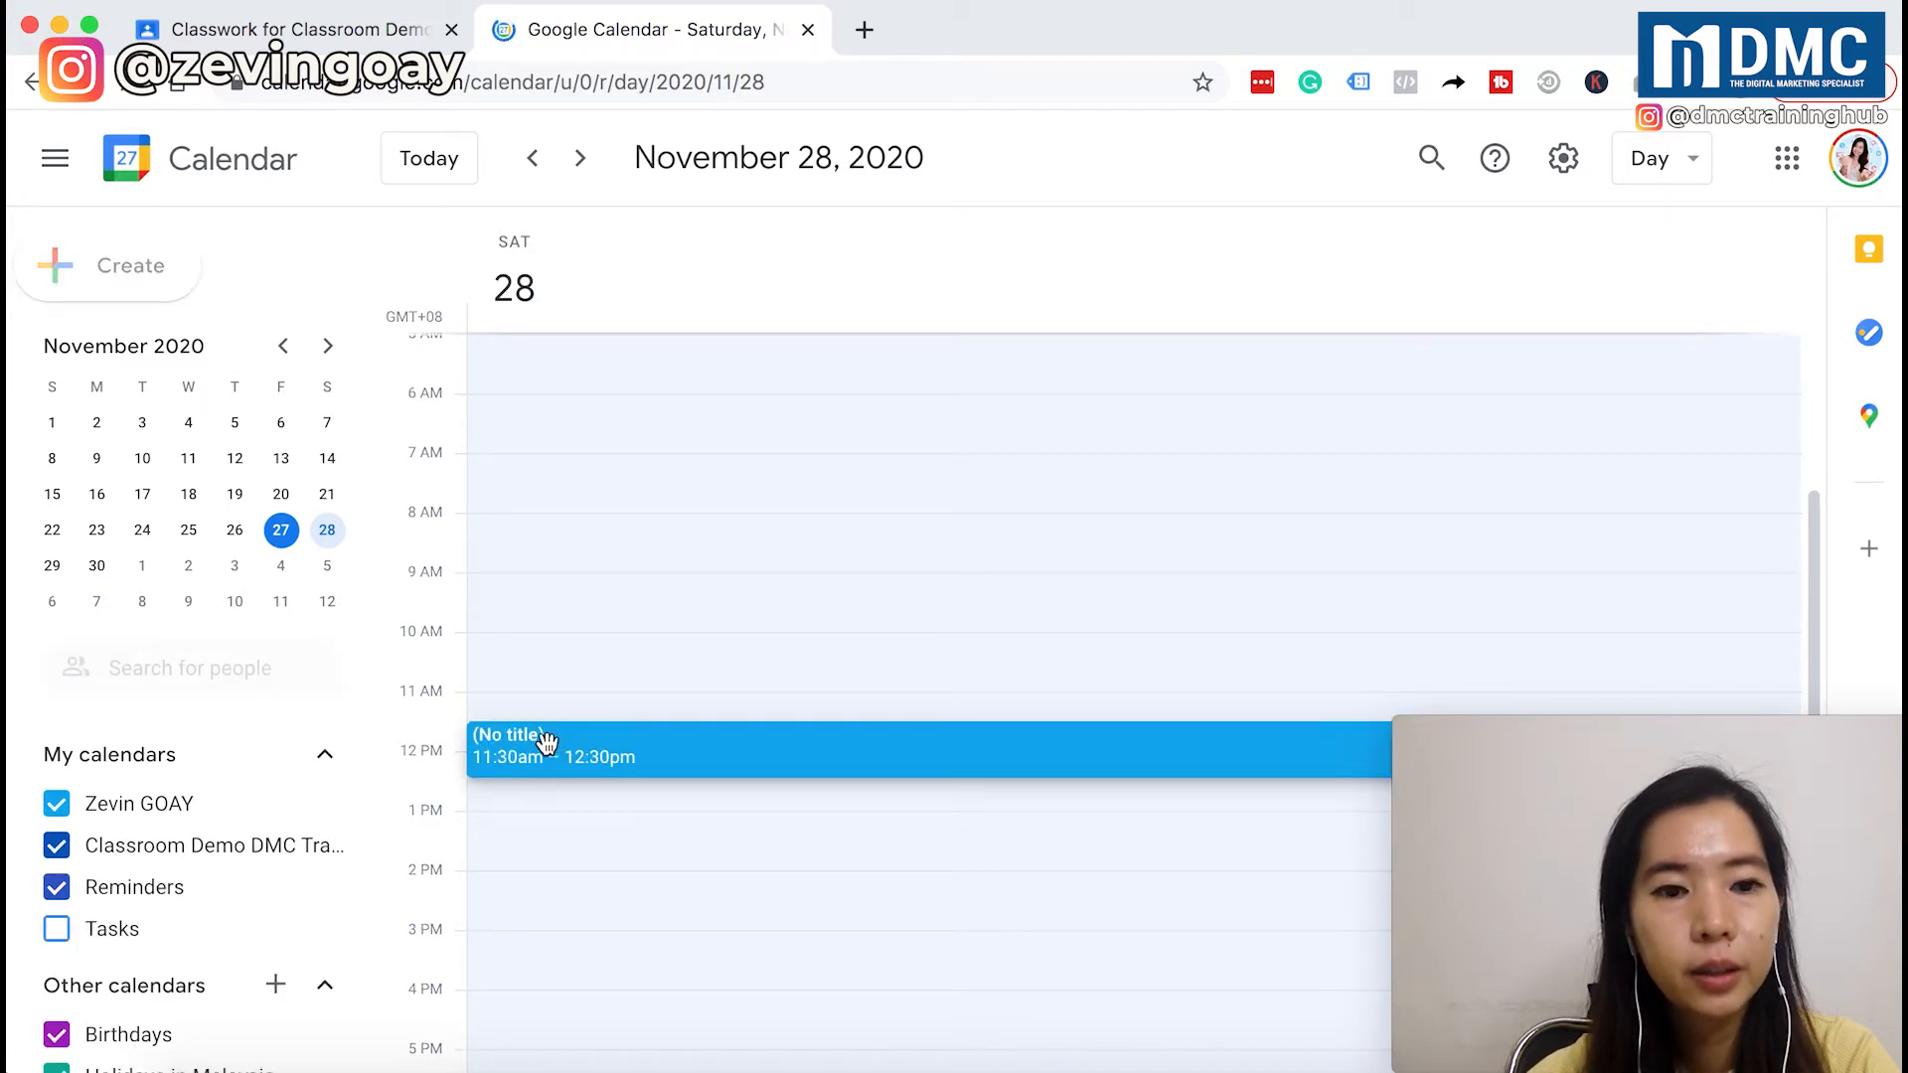
click(770, 304)
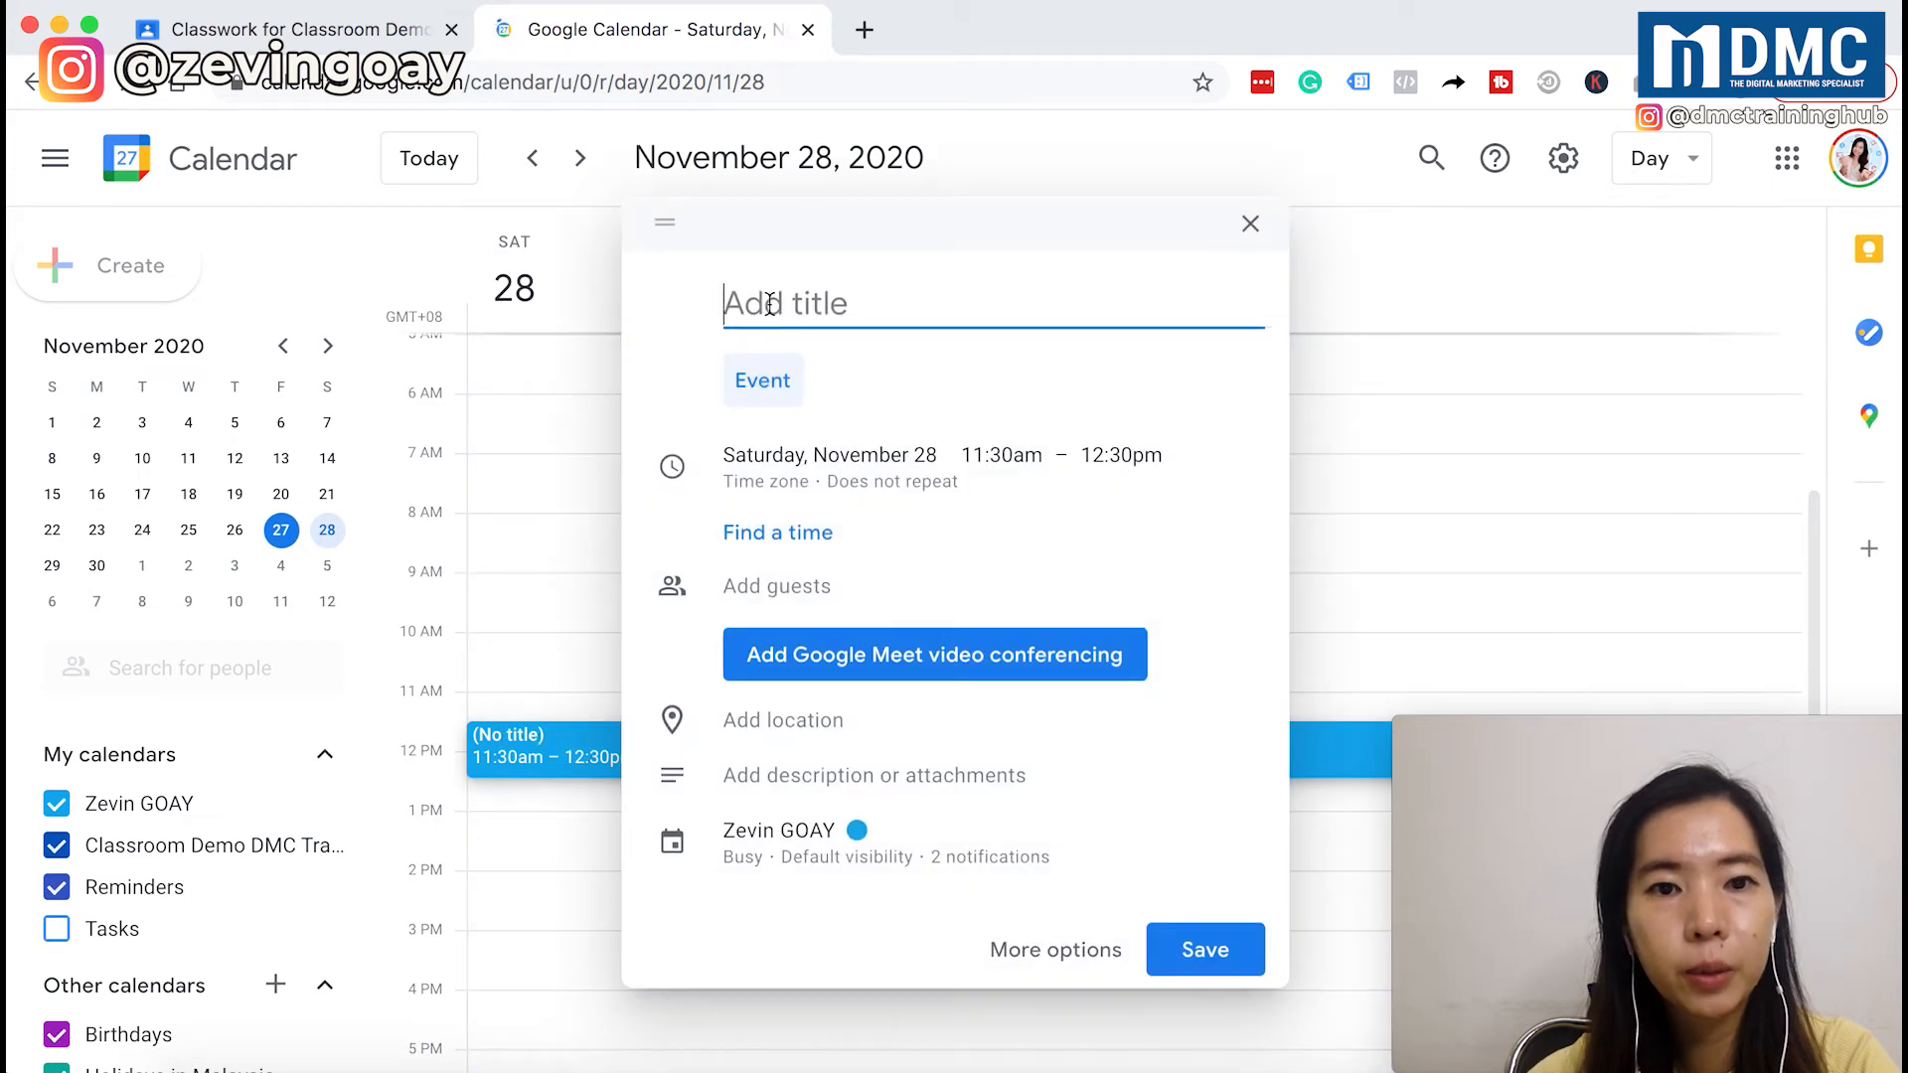
text(Class 1)
Set the Class 1 event's end time to 6:00pm.
click(1100, 464)
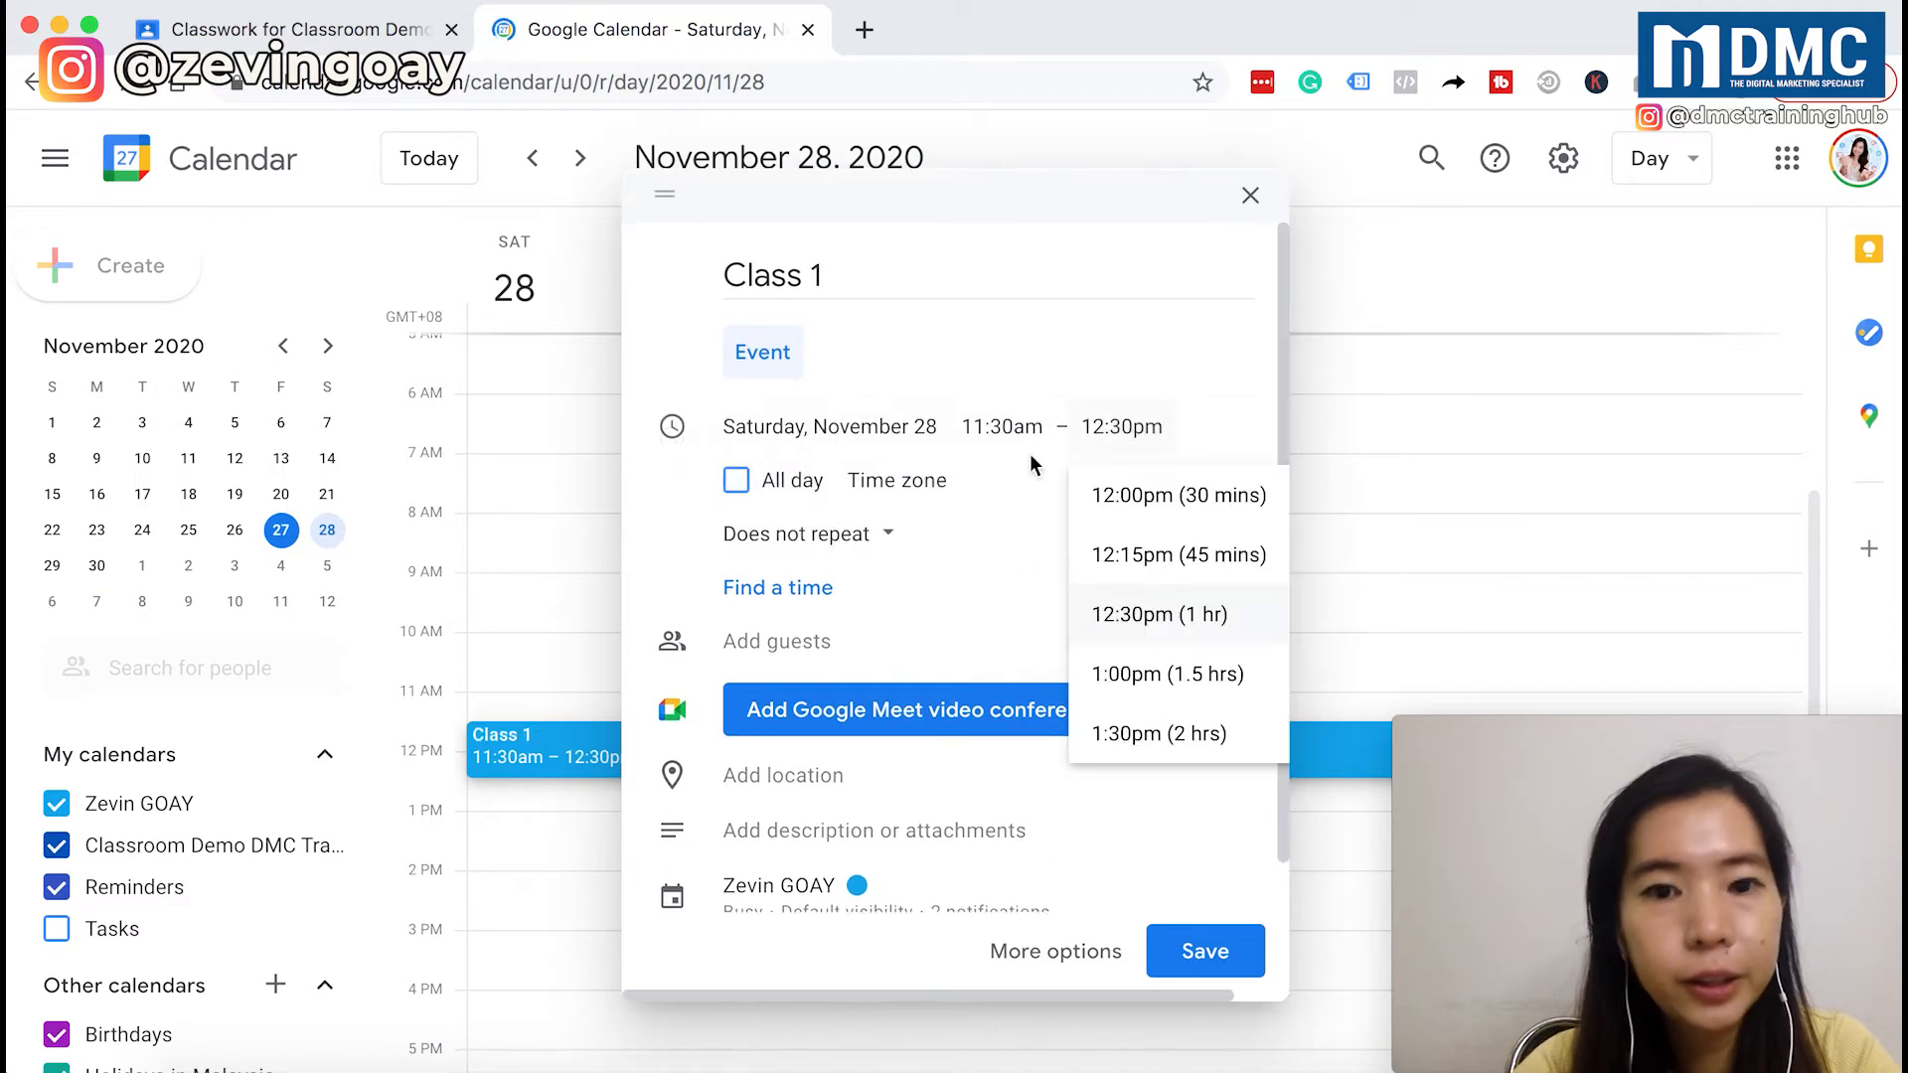
scroll(1119, 715, down, 3)
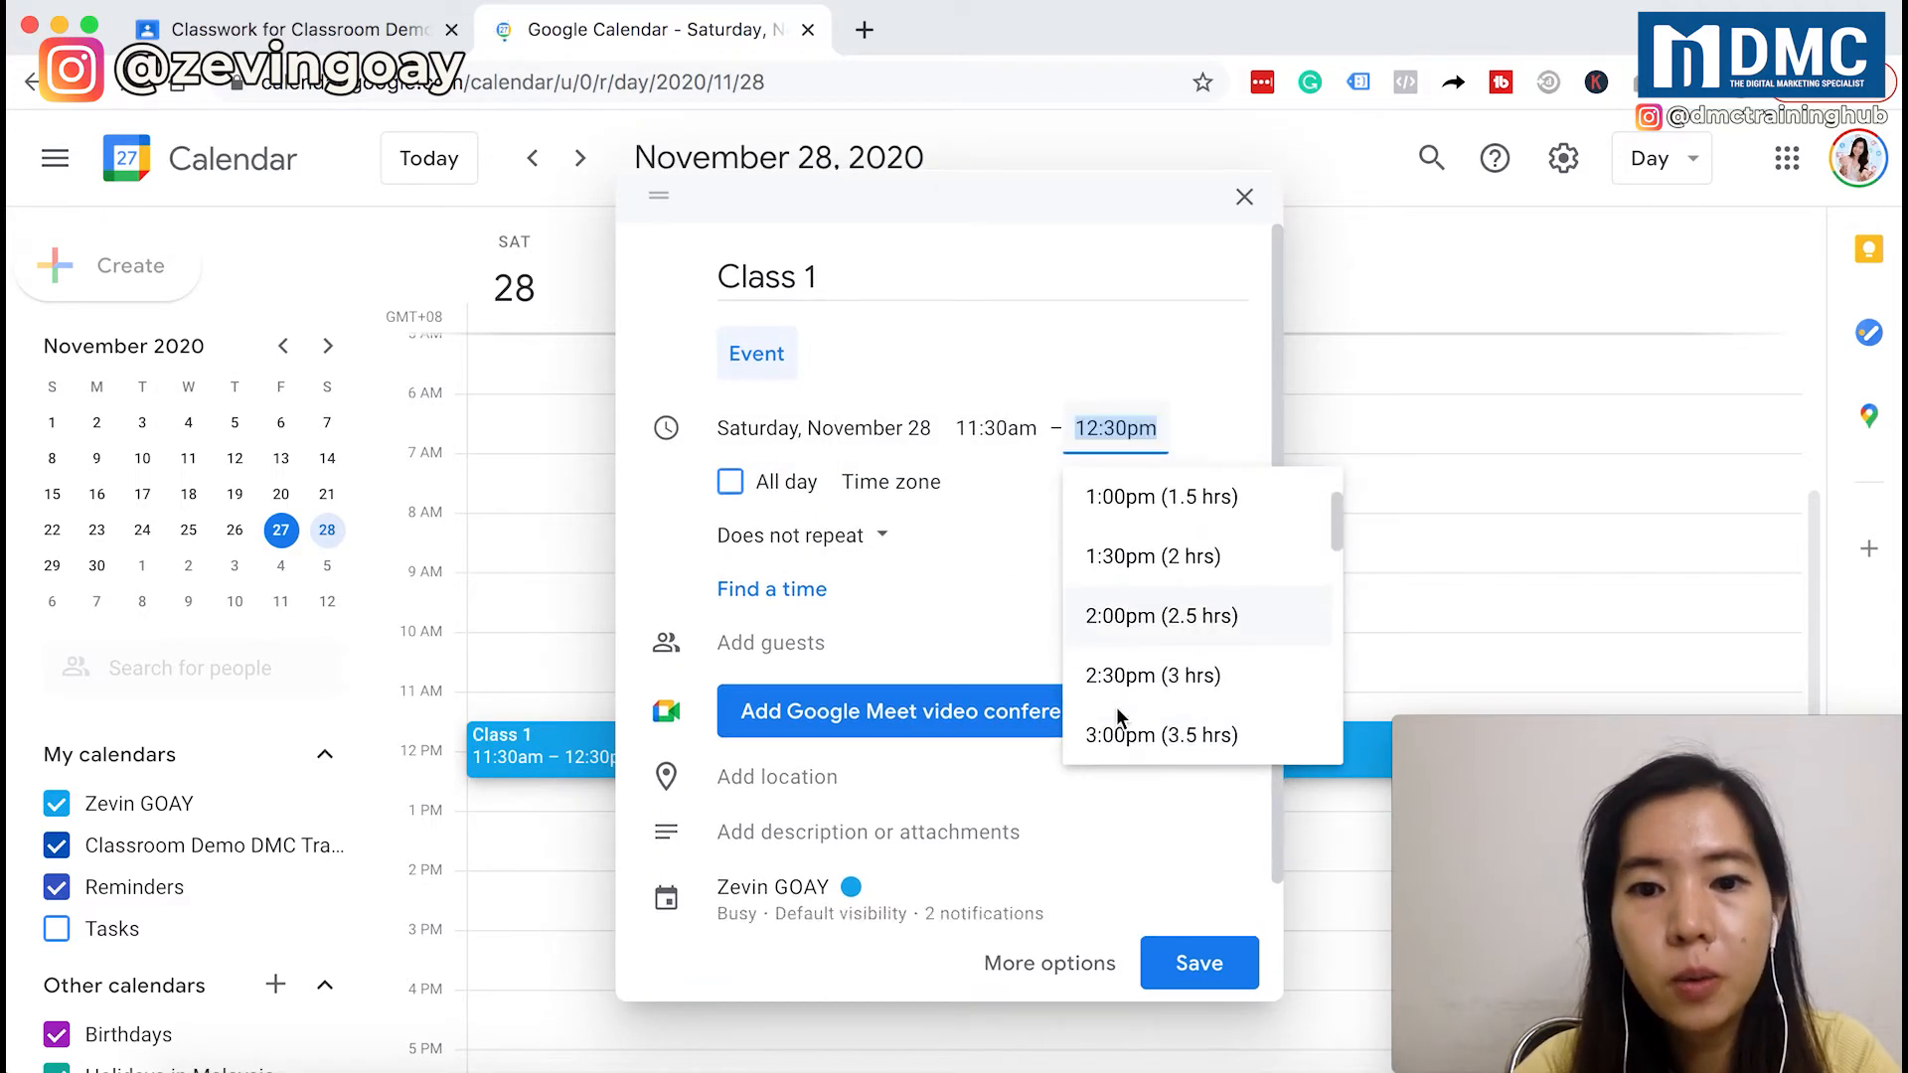
scroll(1120, 715, down, 5)
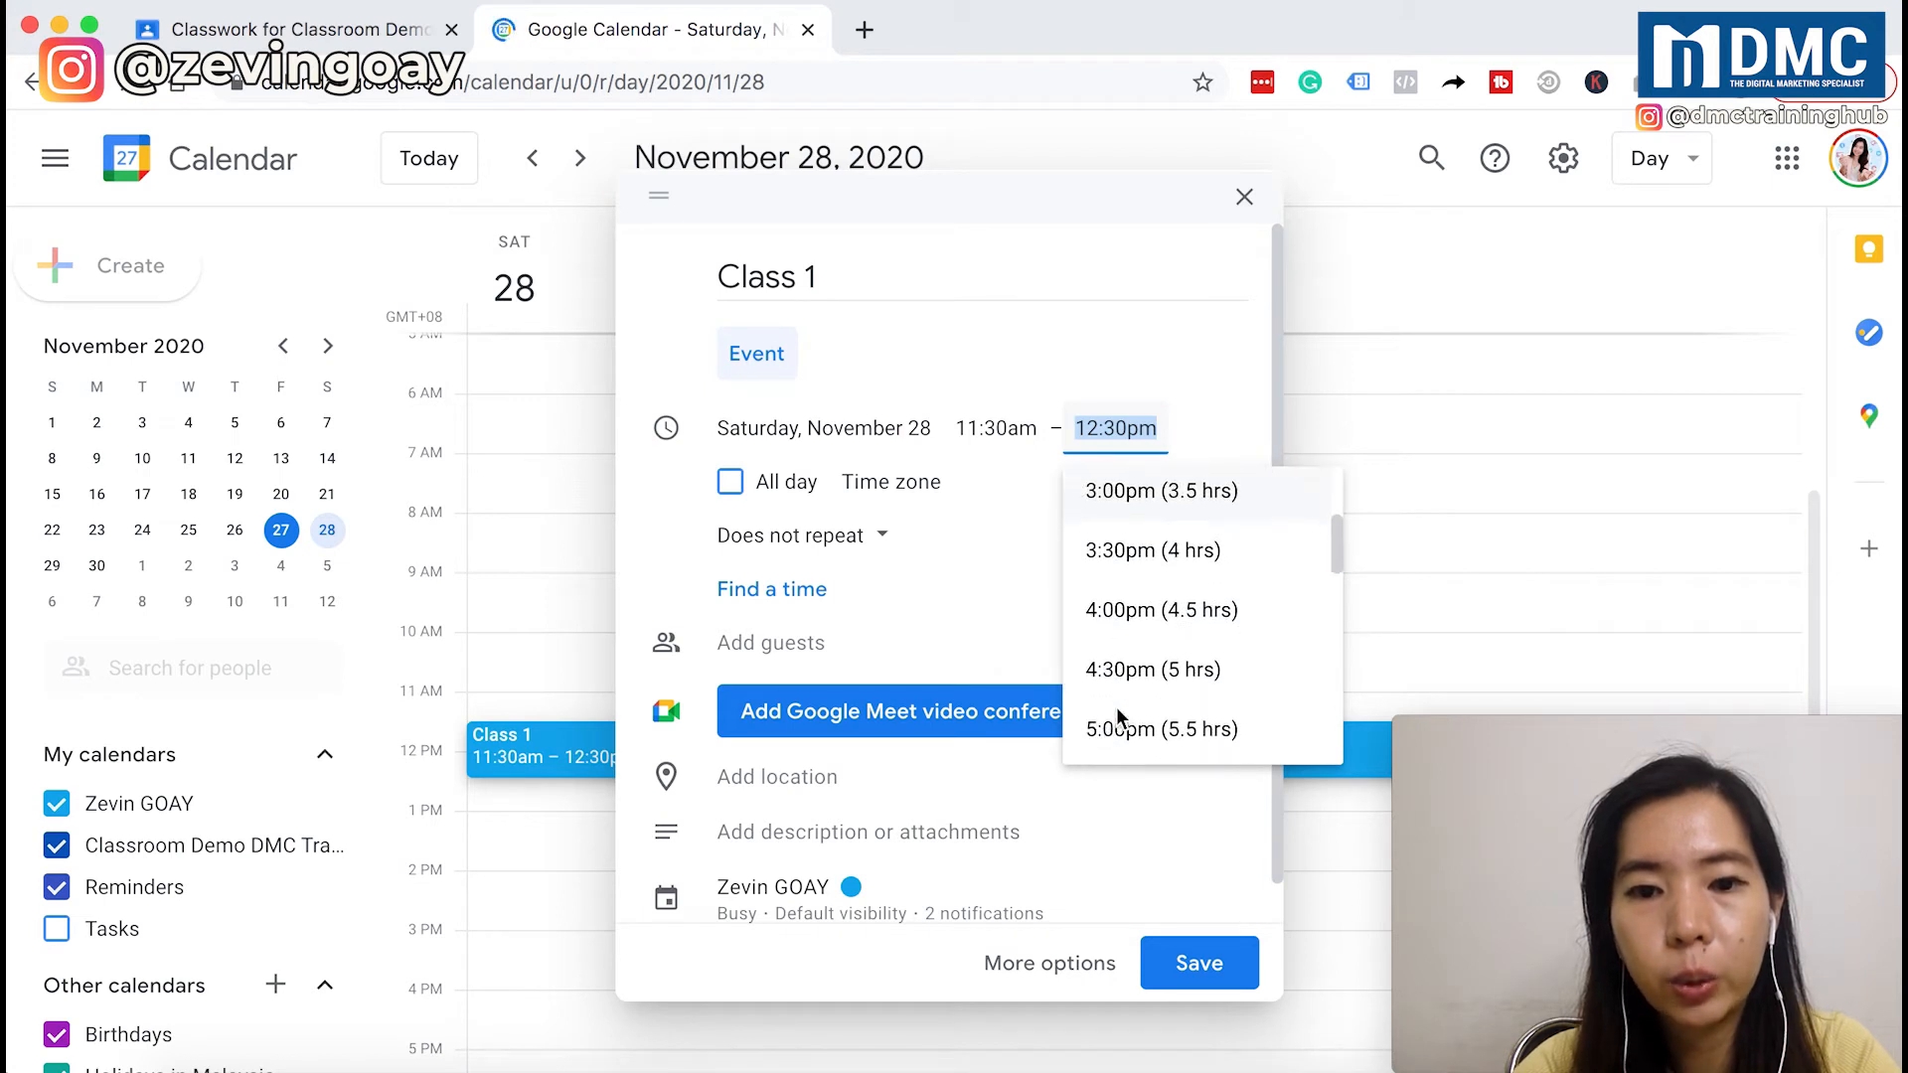
scroll(1120, 710, down, 2)
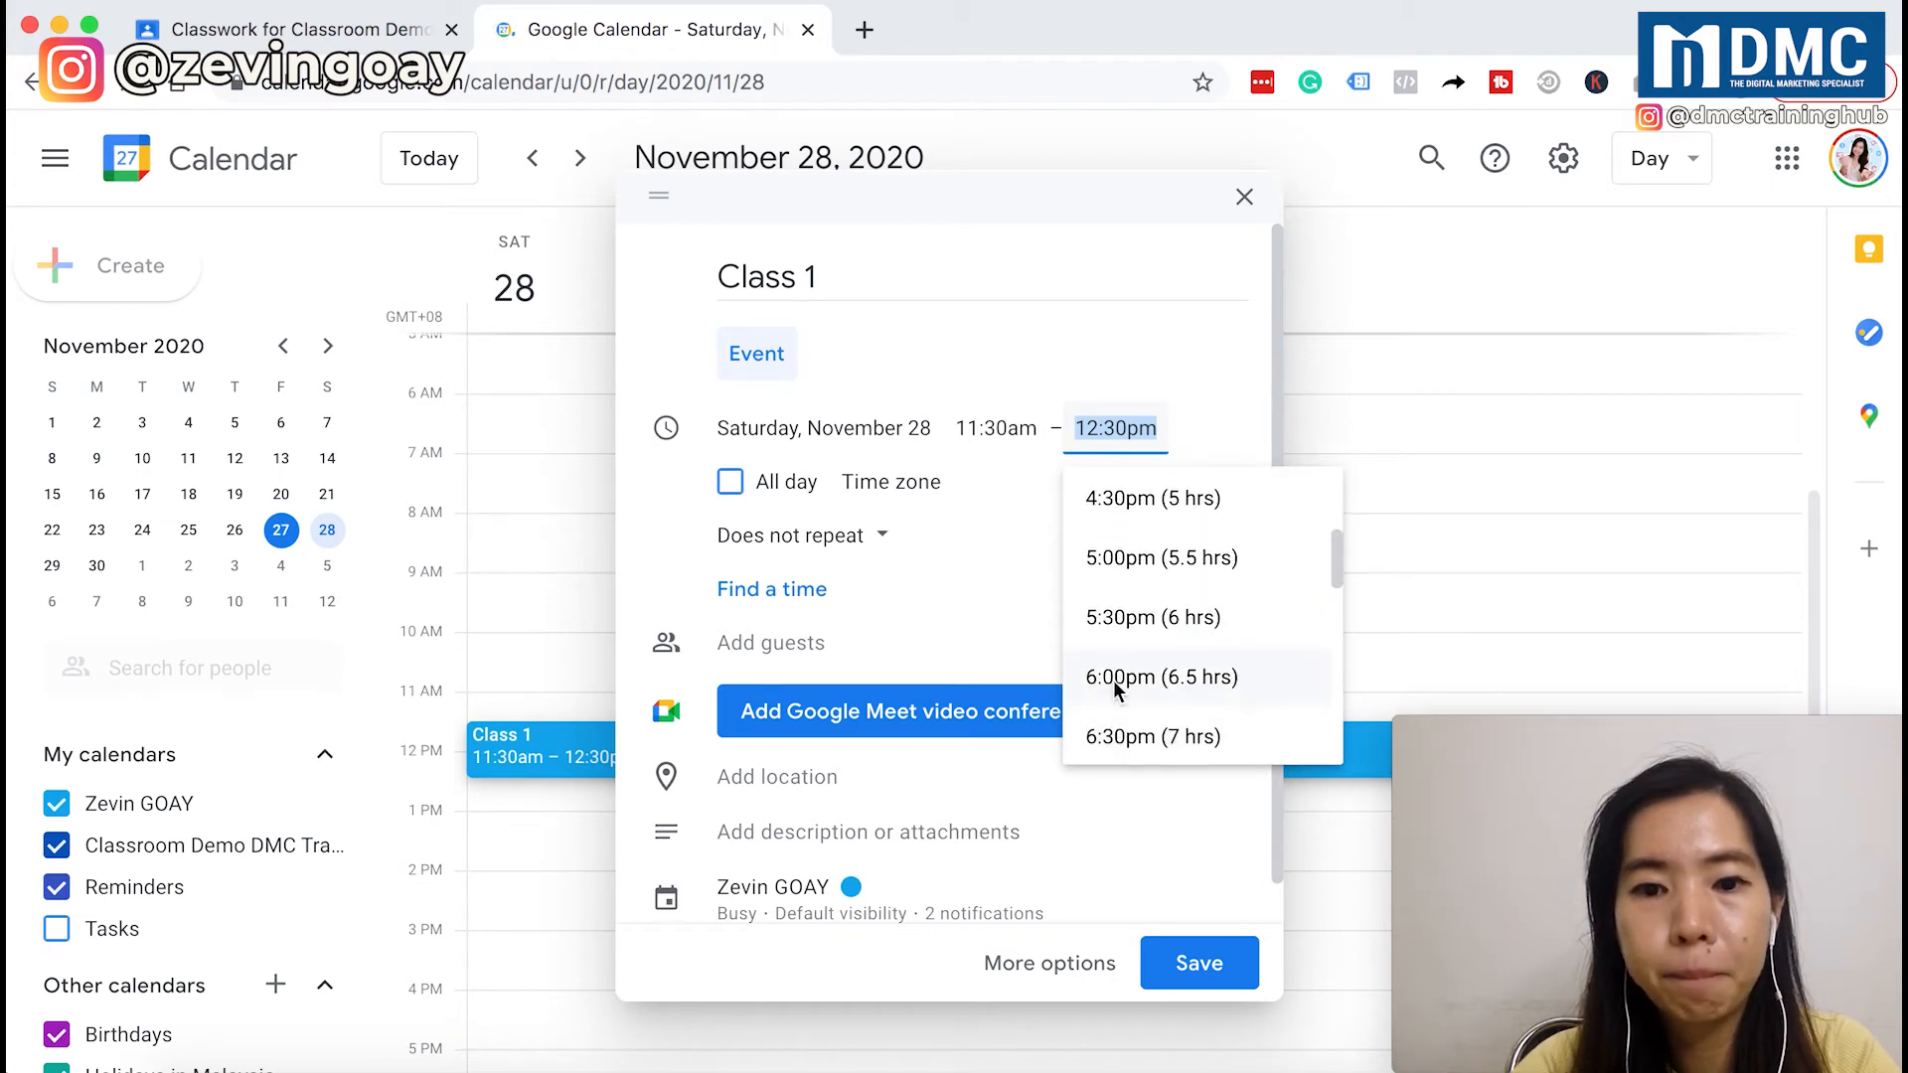
click(1118, 681)
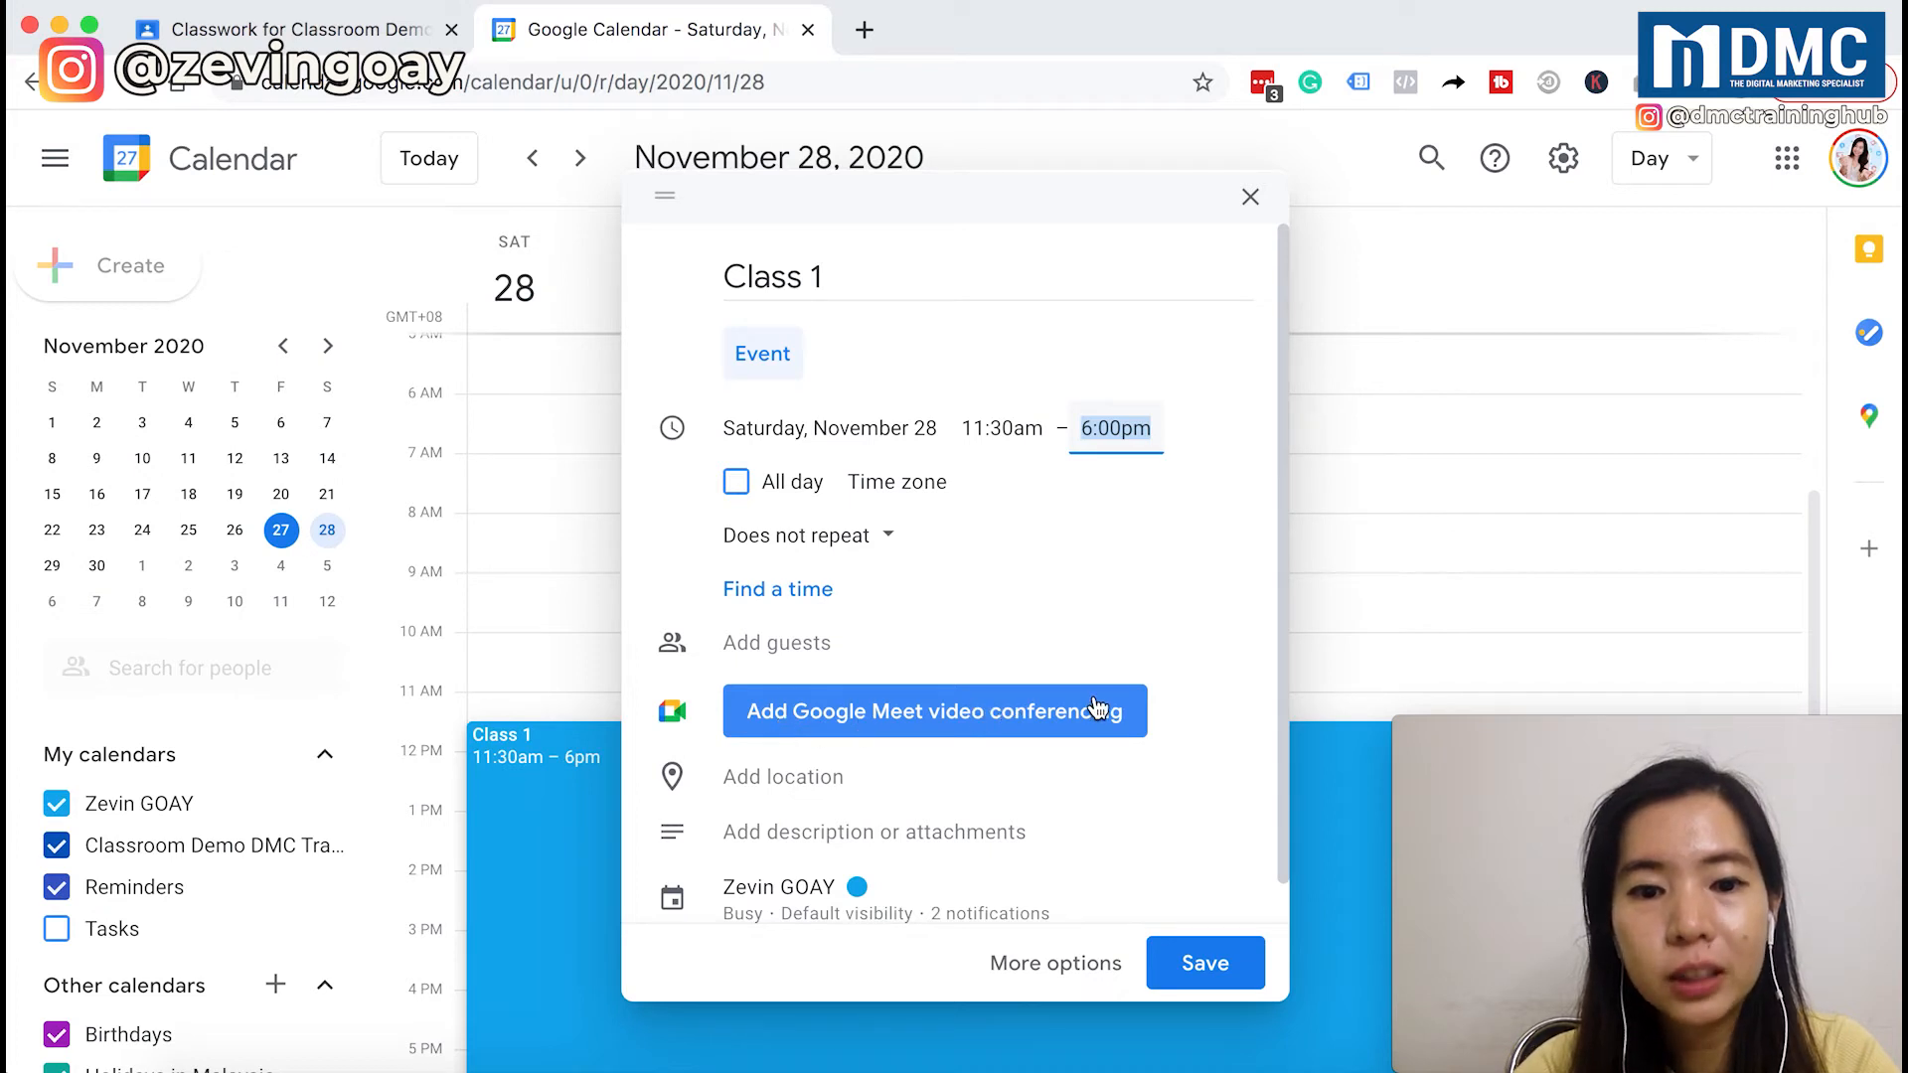
Add Google Meet video conferencing to the Class 1 event, copy its meeting link, and save the event.
click(817, 716)
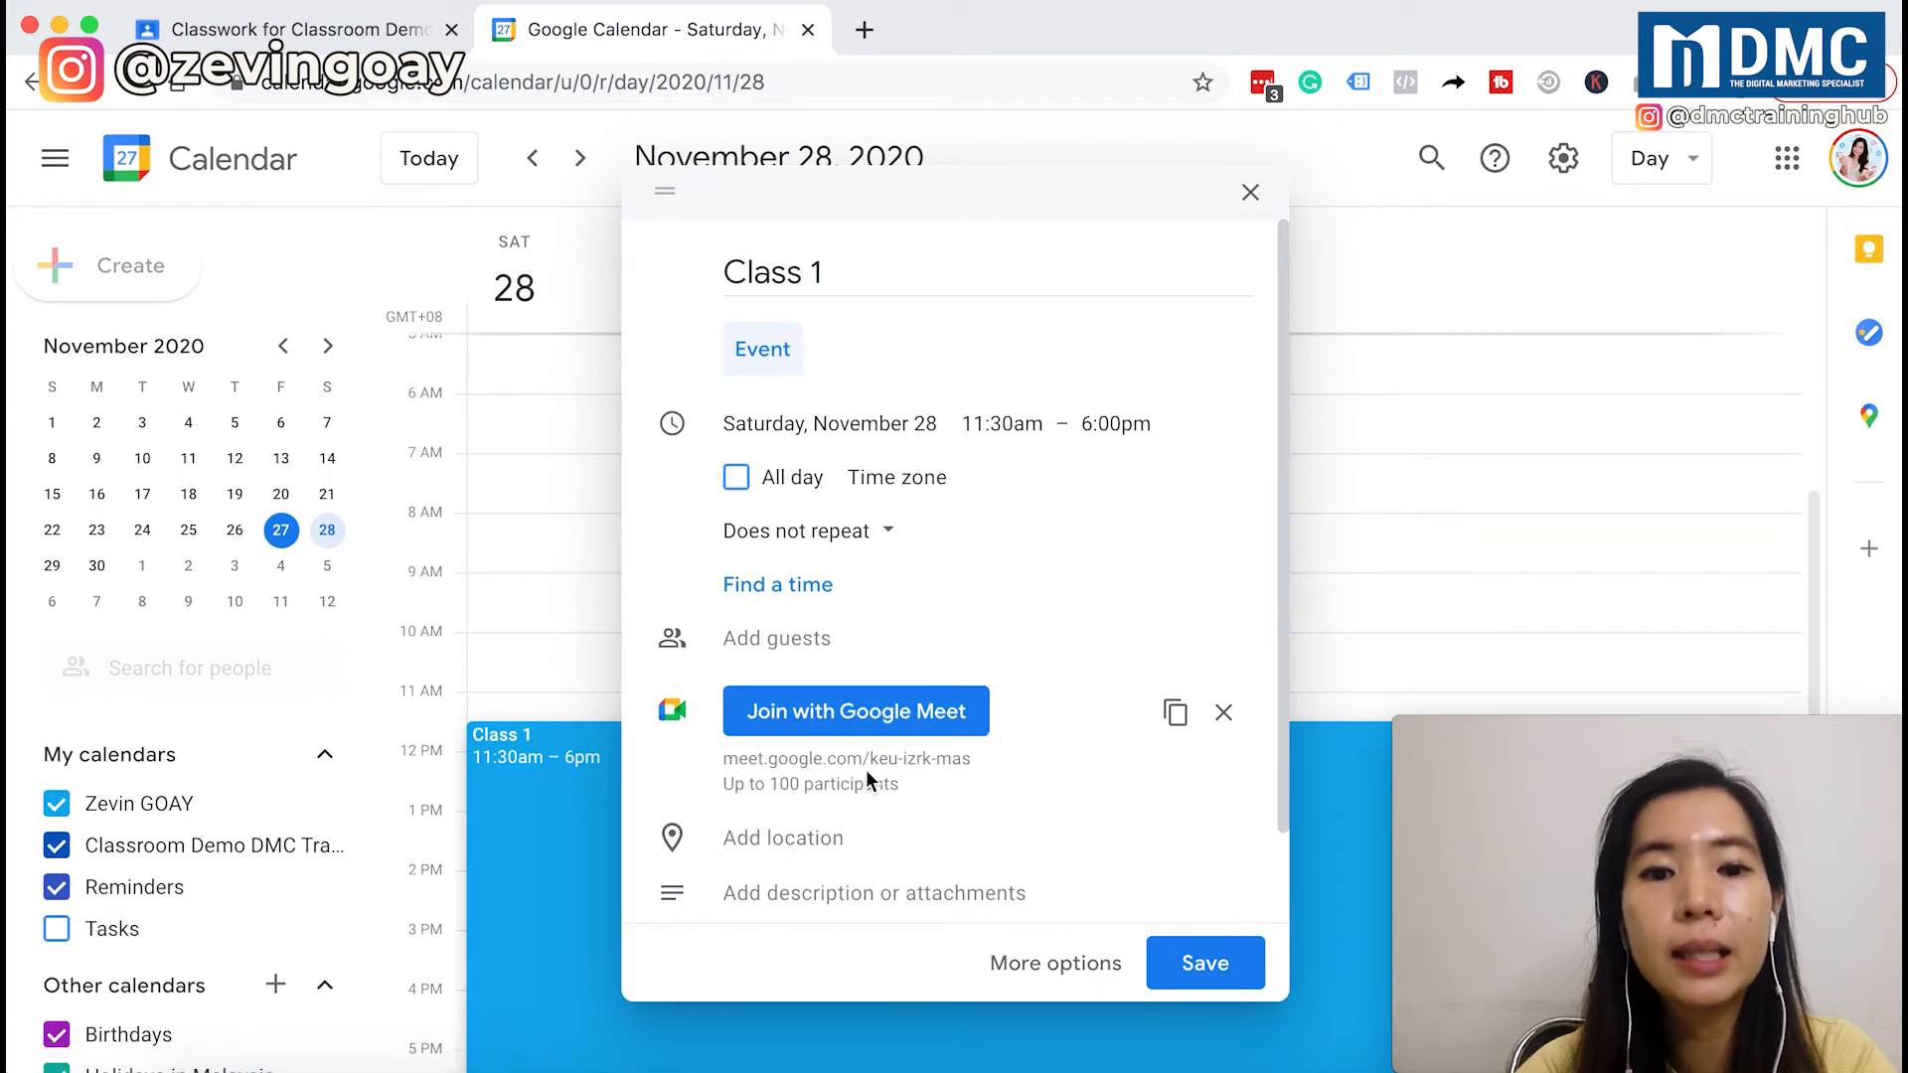
click(1176, 718)
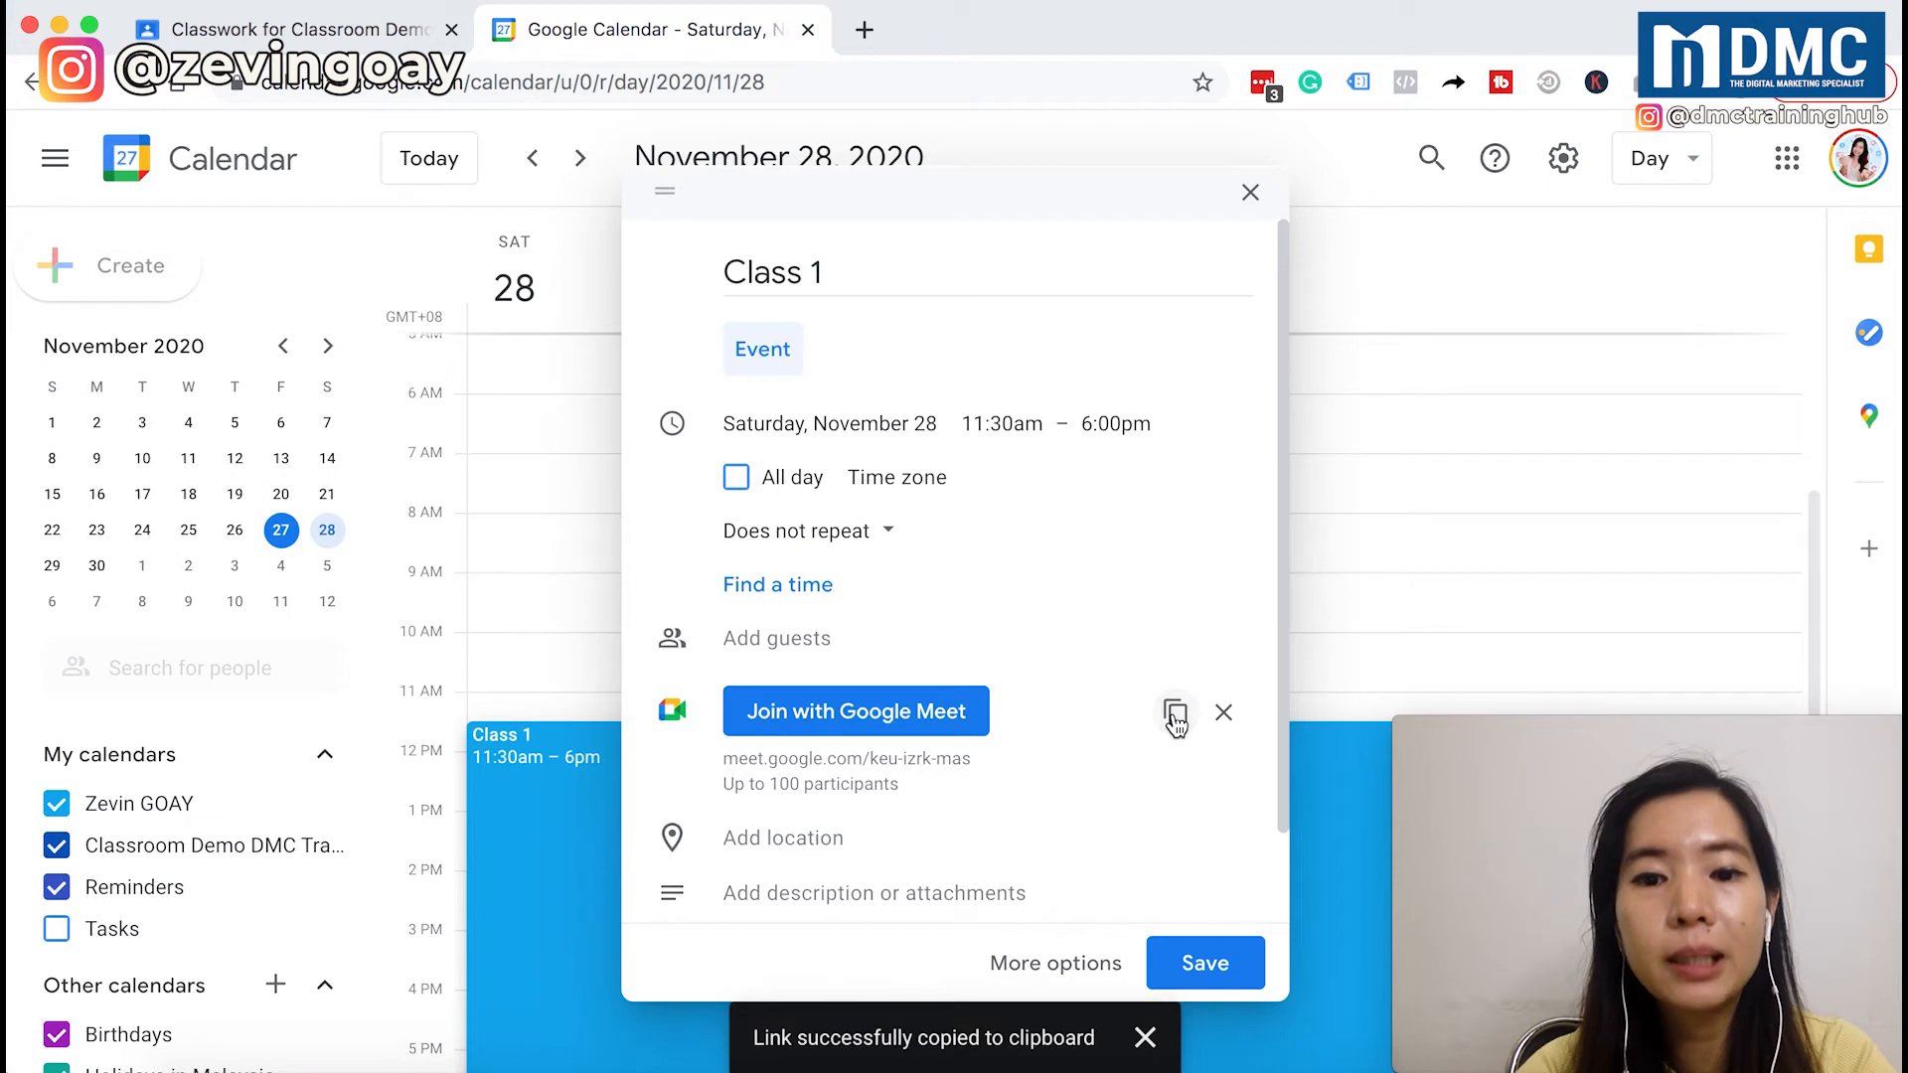
click(1204, 965)
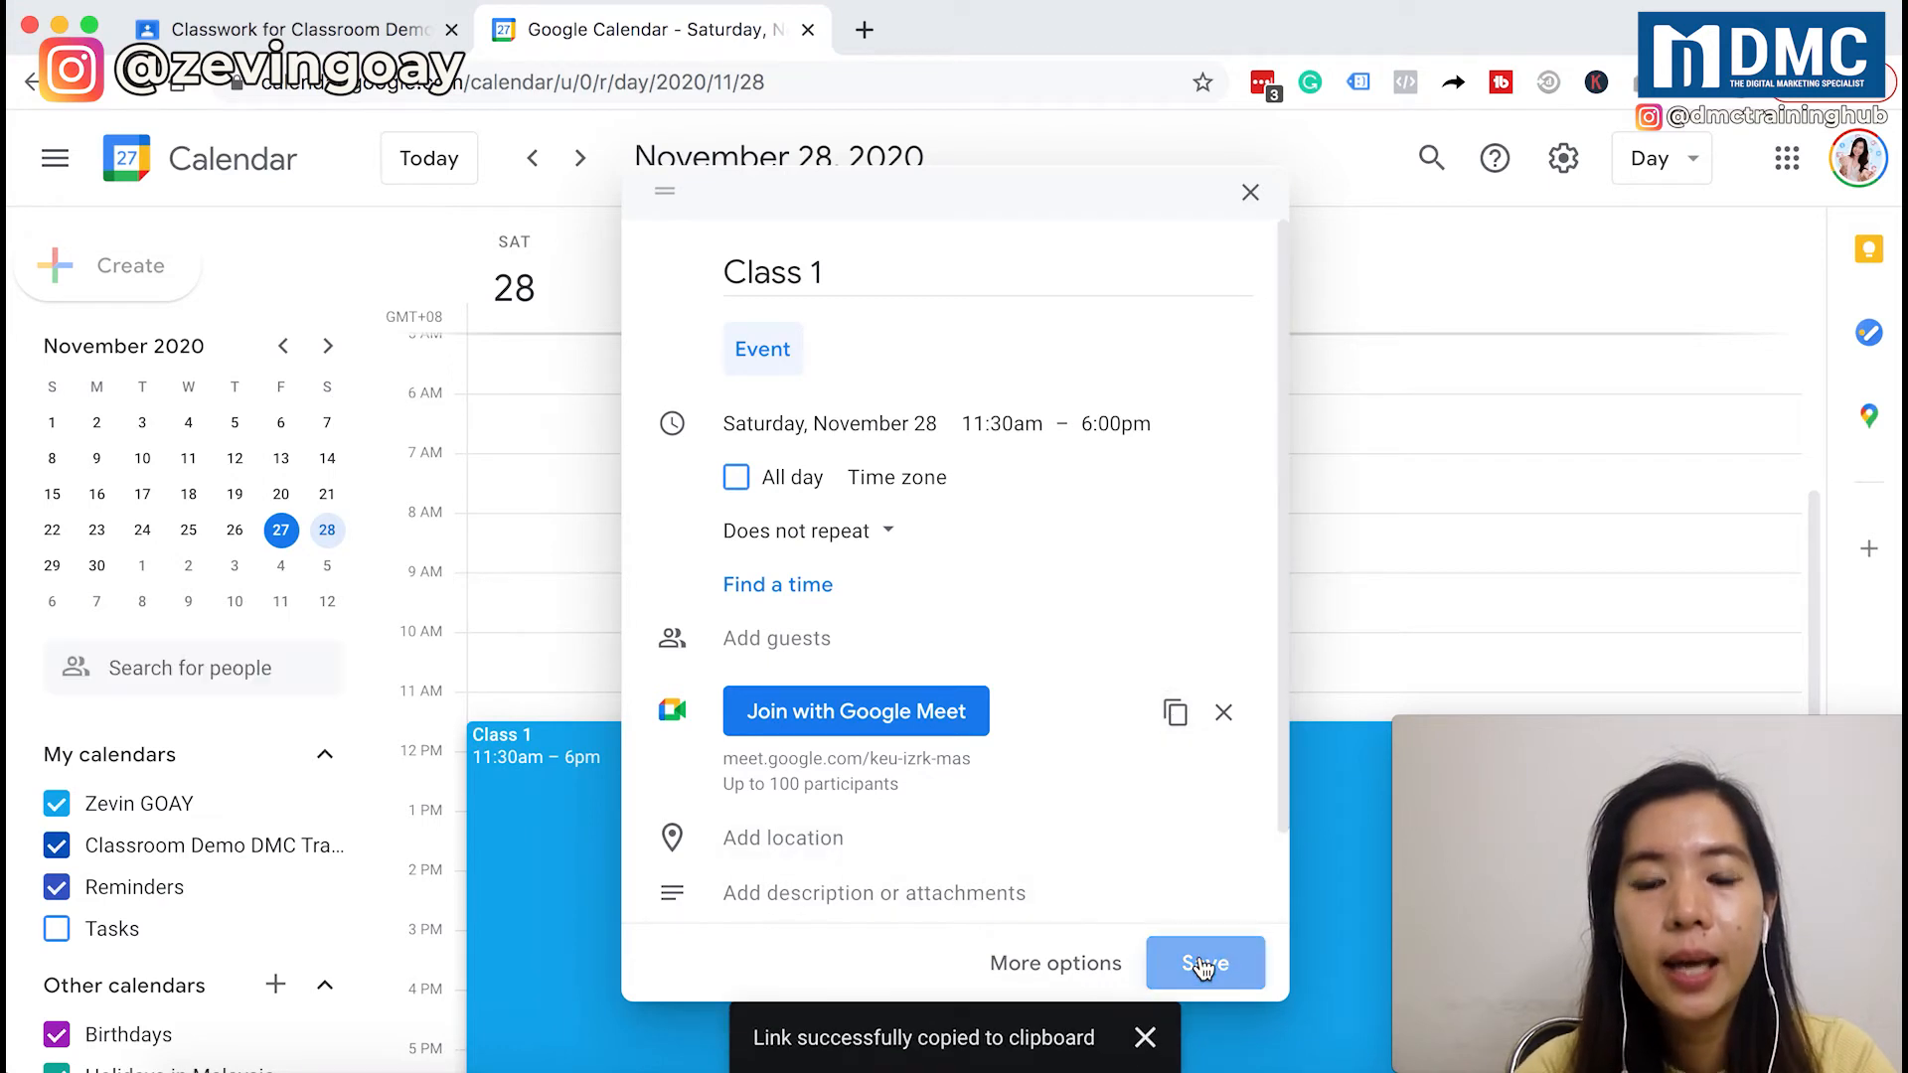
Return to the Classroom Demo stream and start a new announcement to the class, dismissing the posting tip.
click(345, 30)
click(727, 167)
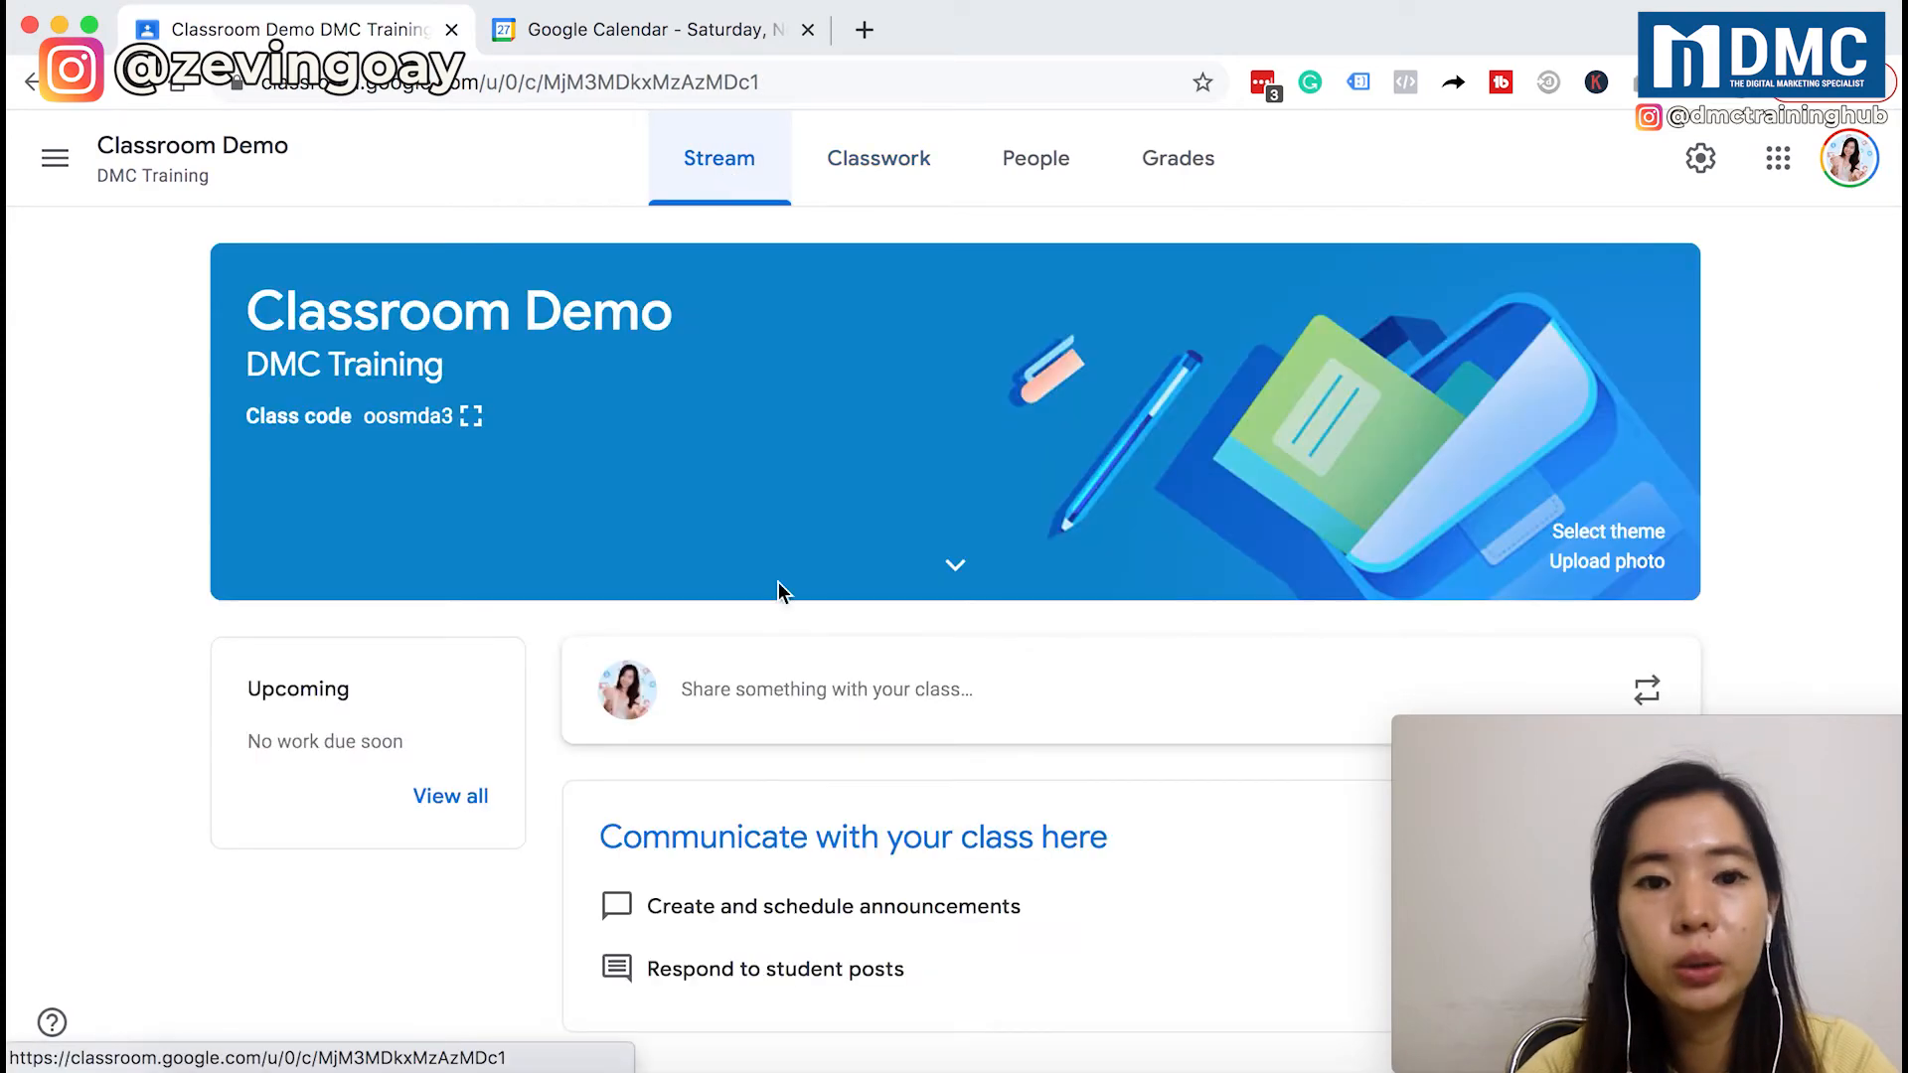
click(731, 689)
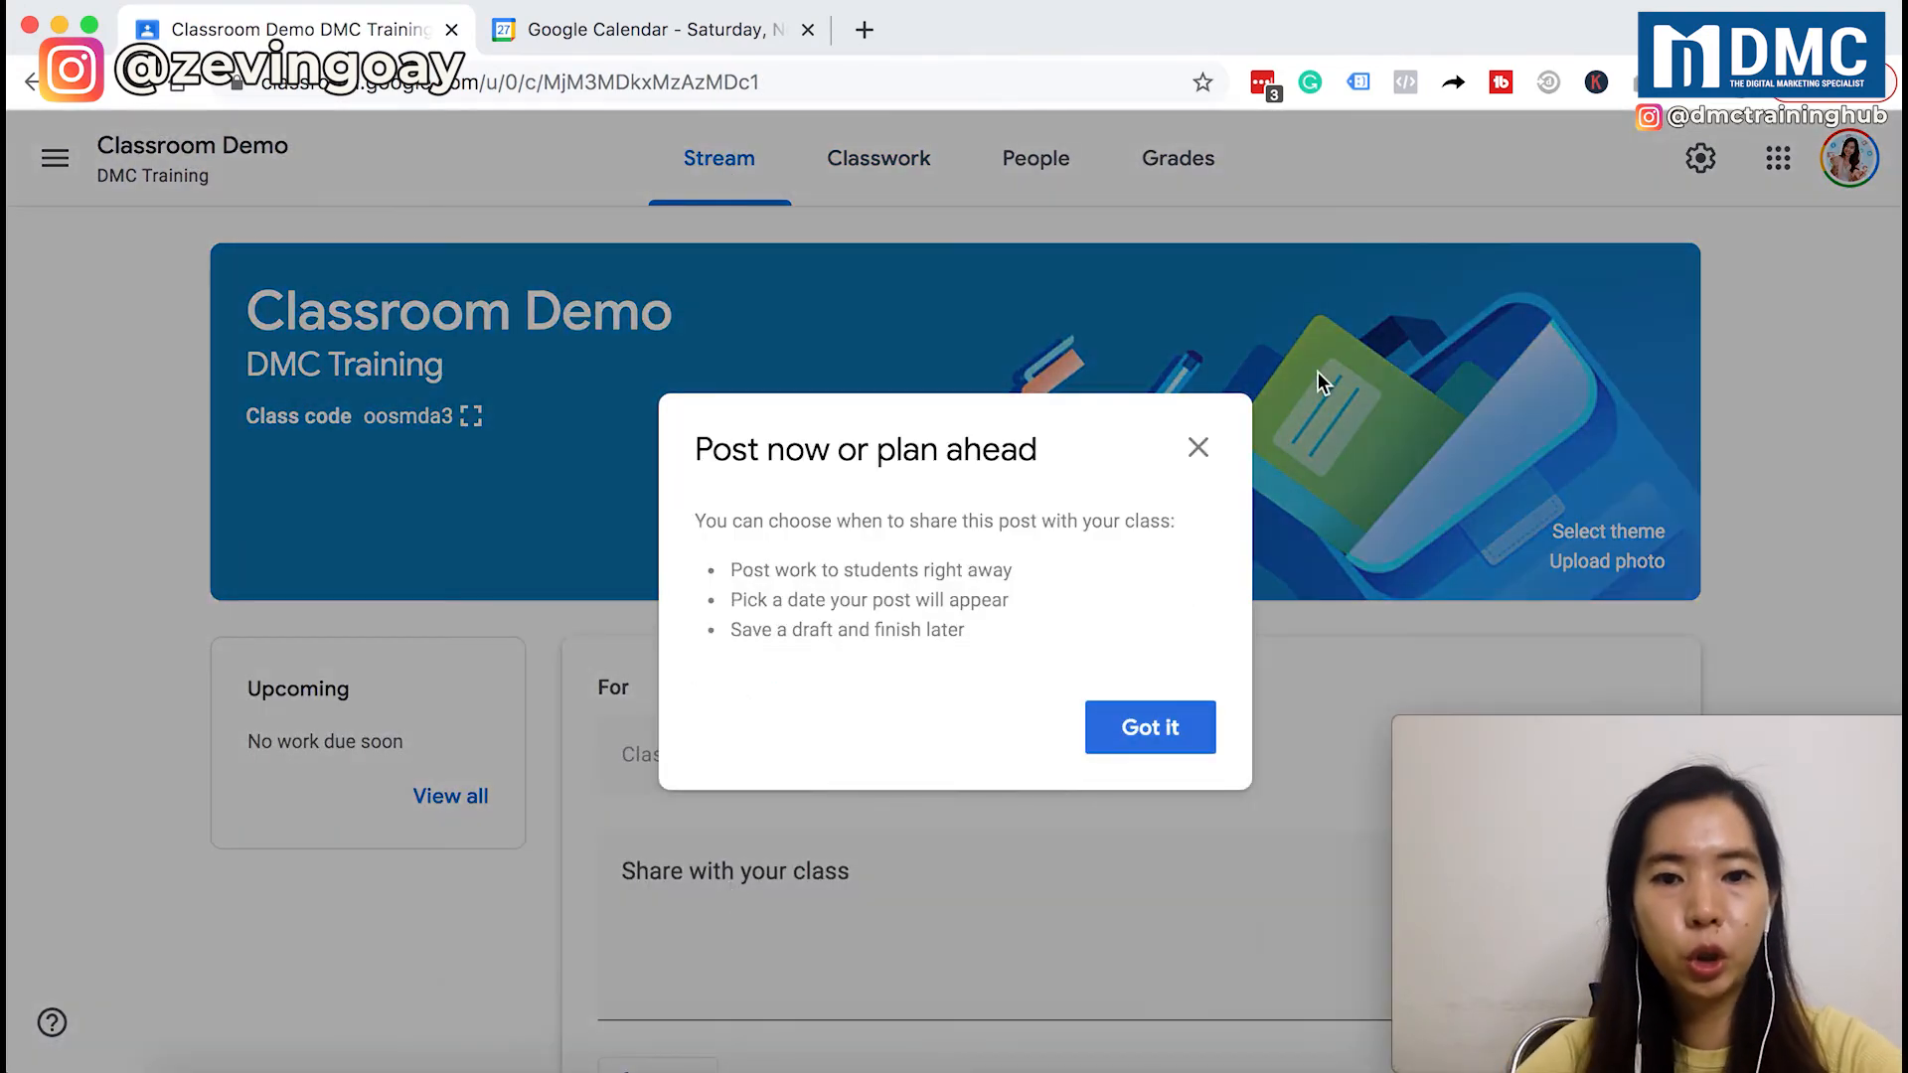
click(1212, 445)
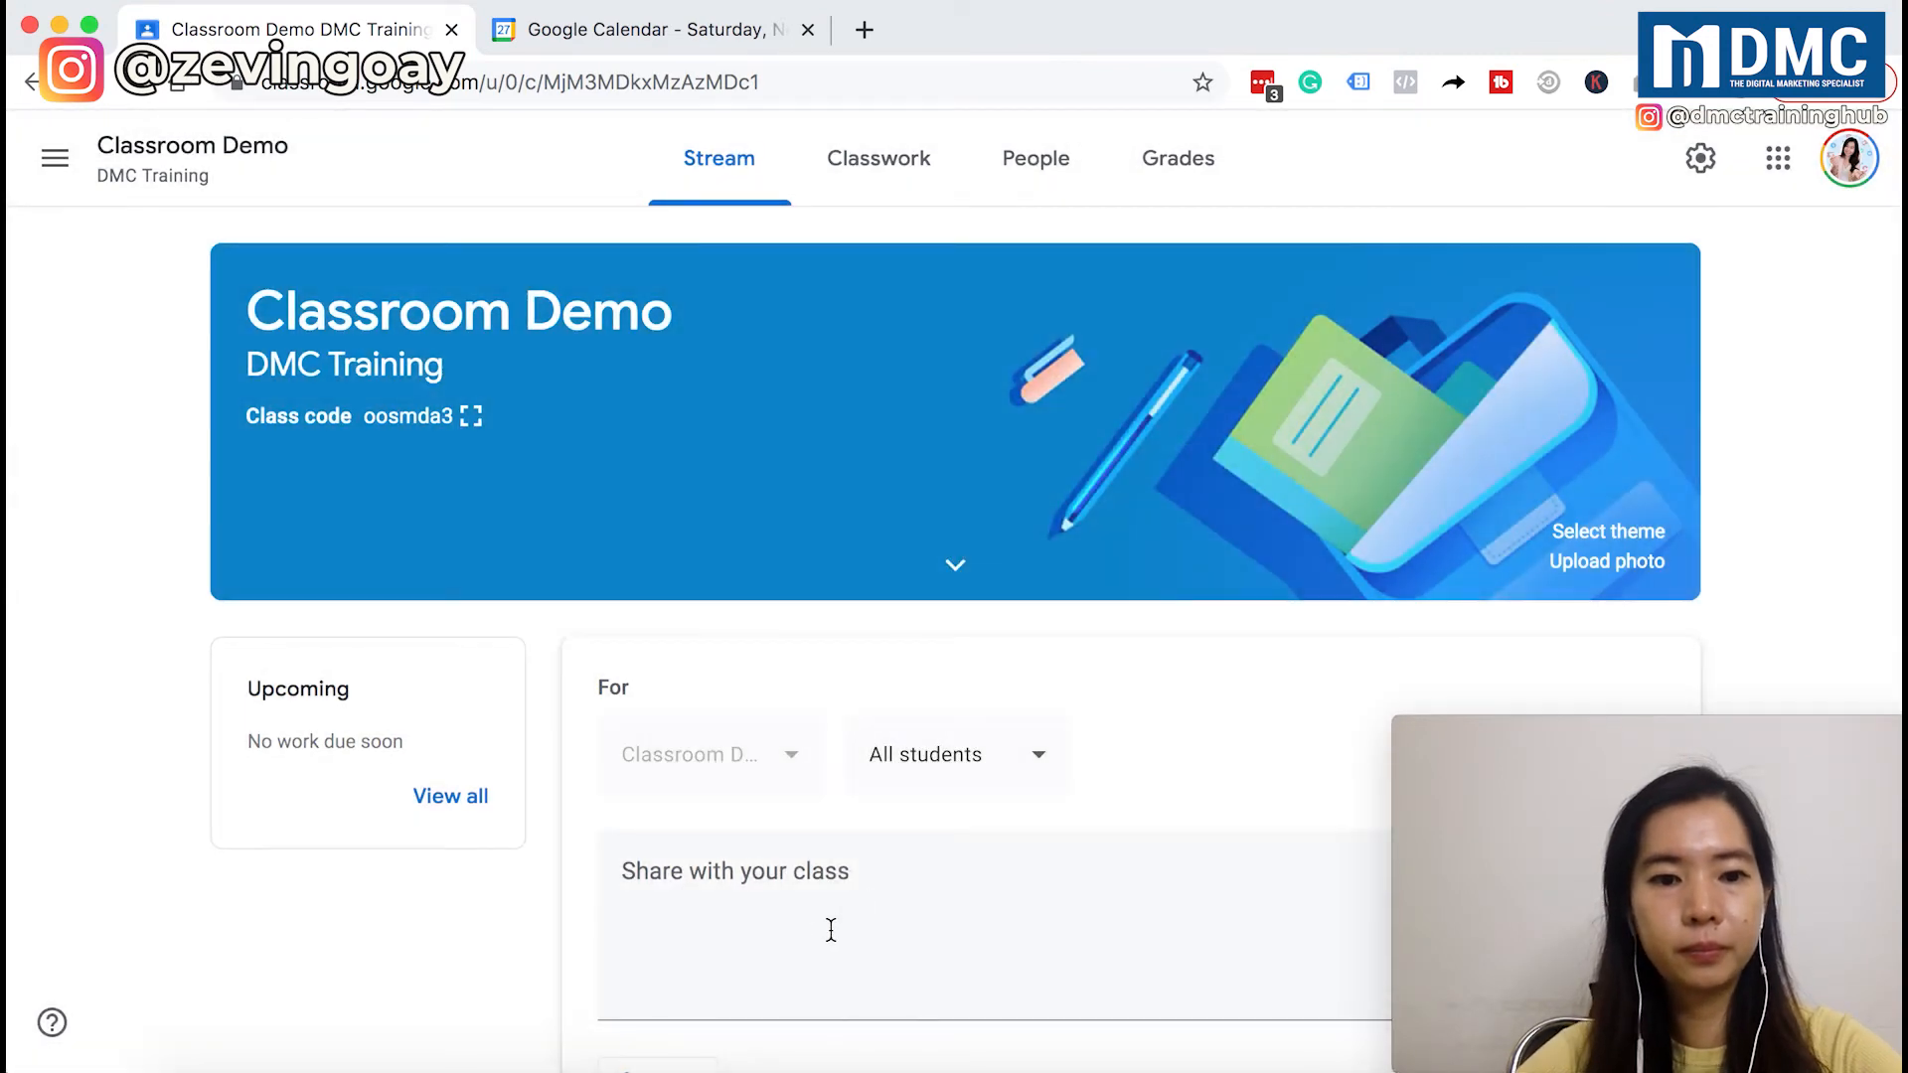
click(831, 929)
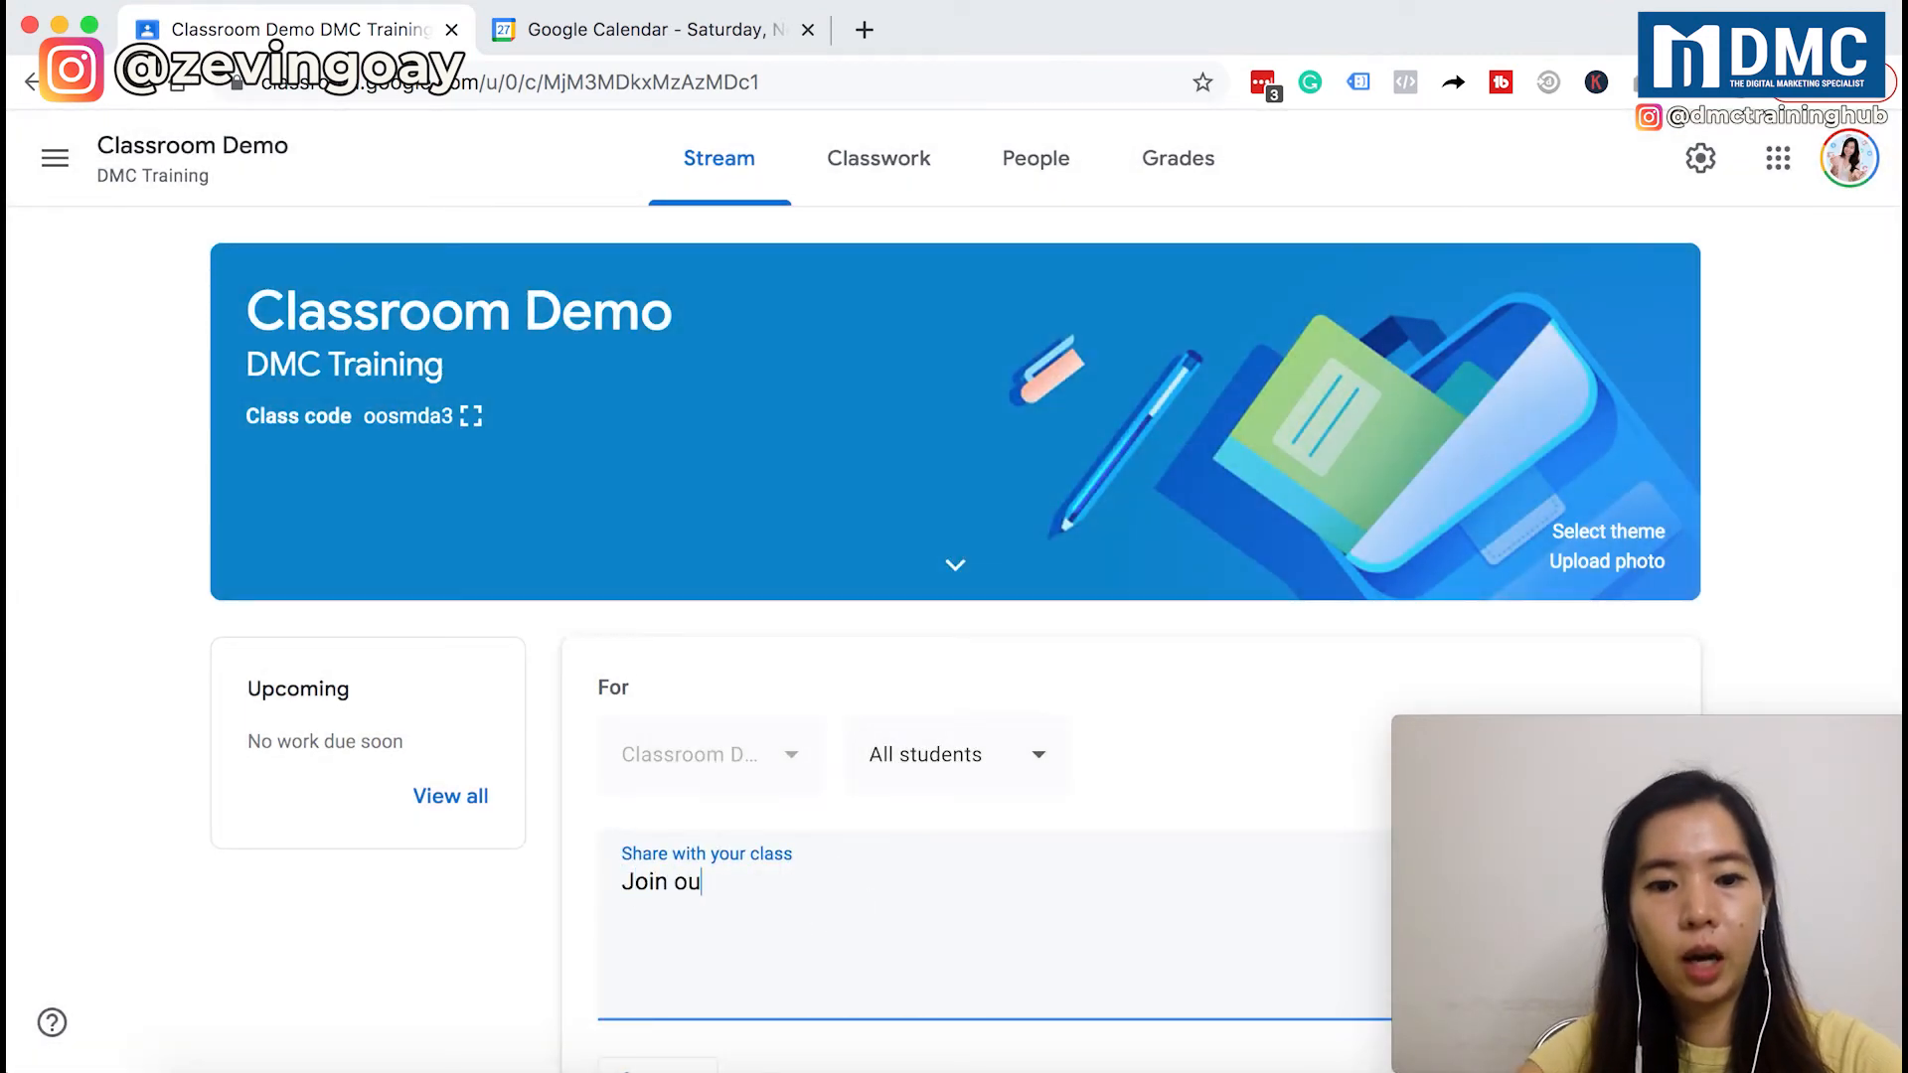
Write the announcement text "Join our classroom on 28th 11.30am - 6.00pm".
text(Join our classroom now)
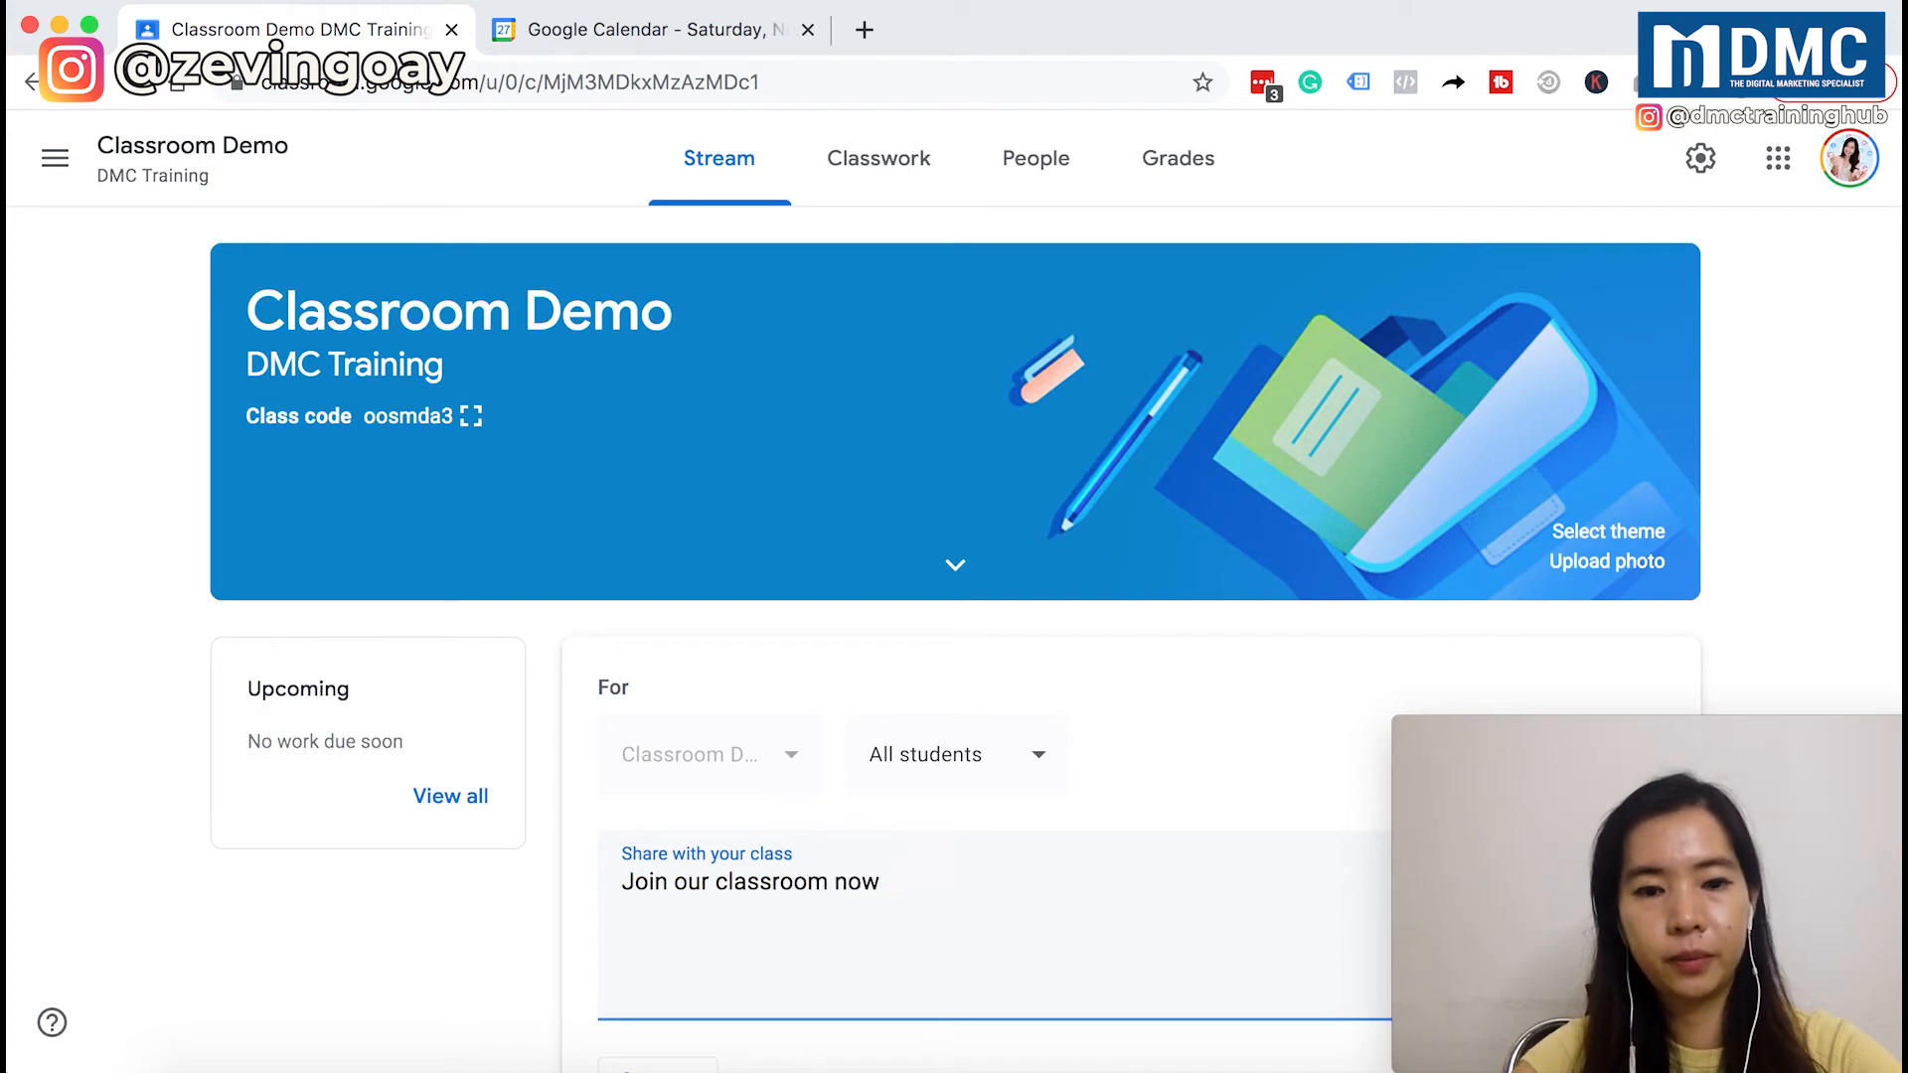
key(BackSpace)
key(BackSpace)
key(BackSpace)
text(on 28th )
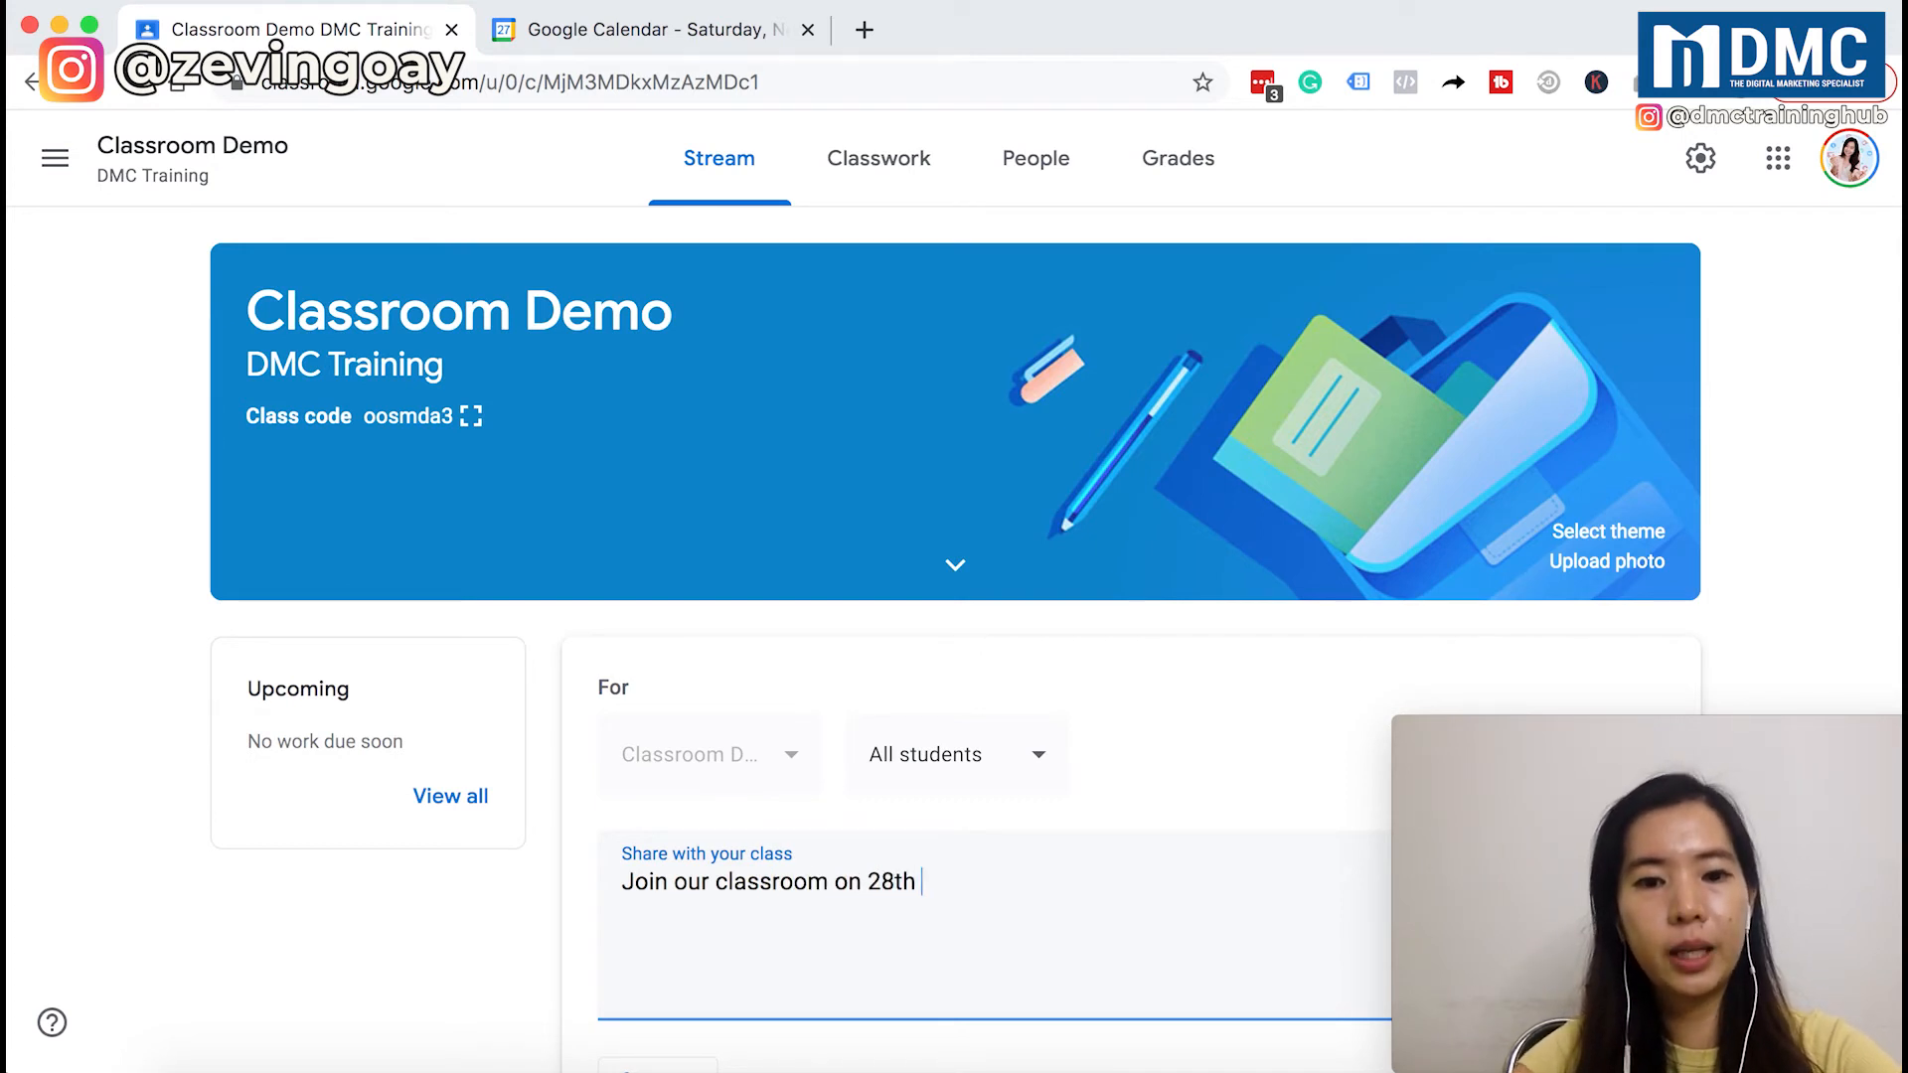
text(11.30am)
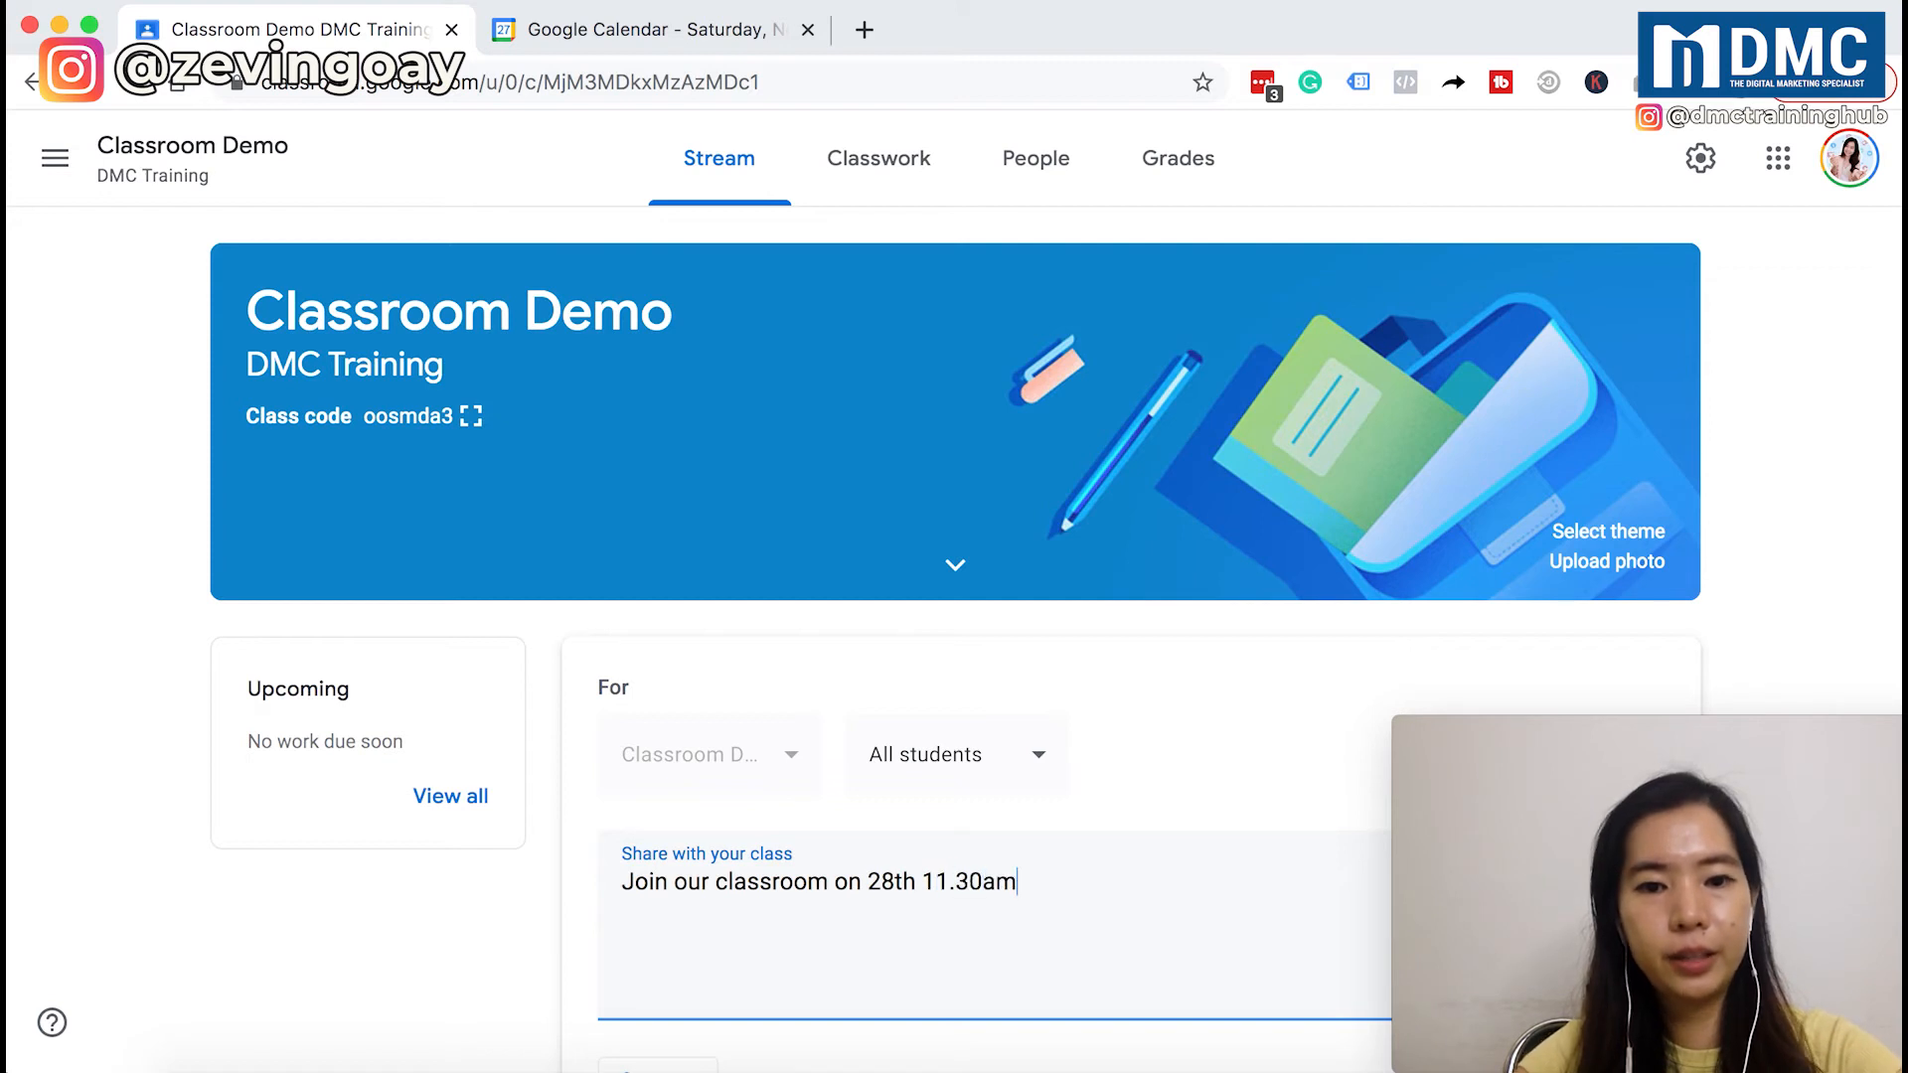
text( - 6.0-)
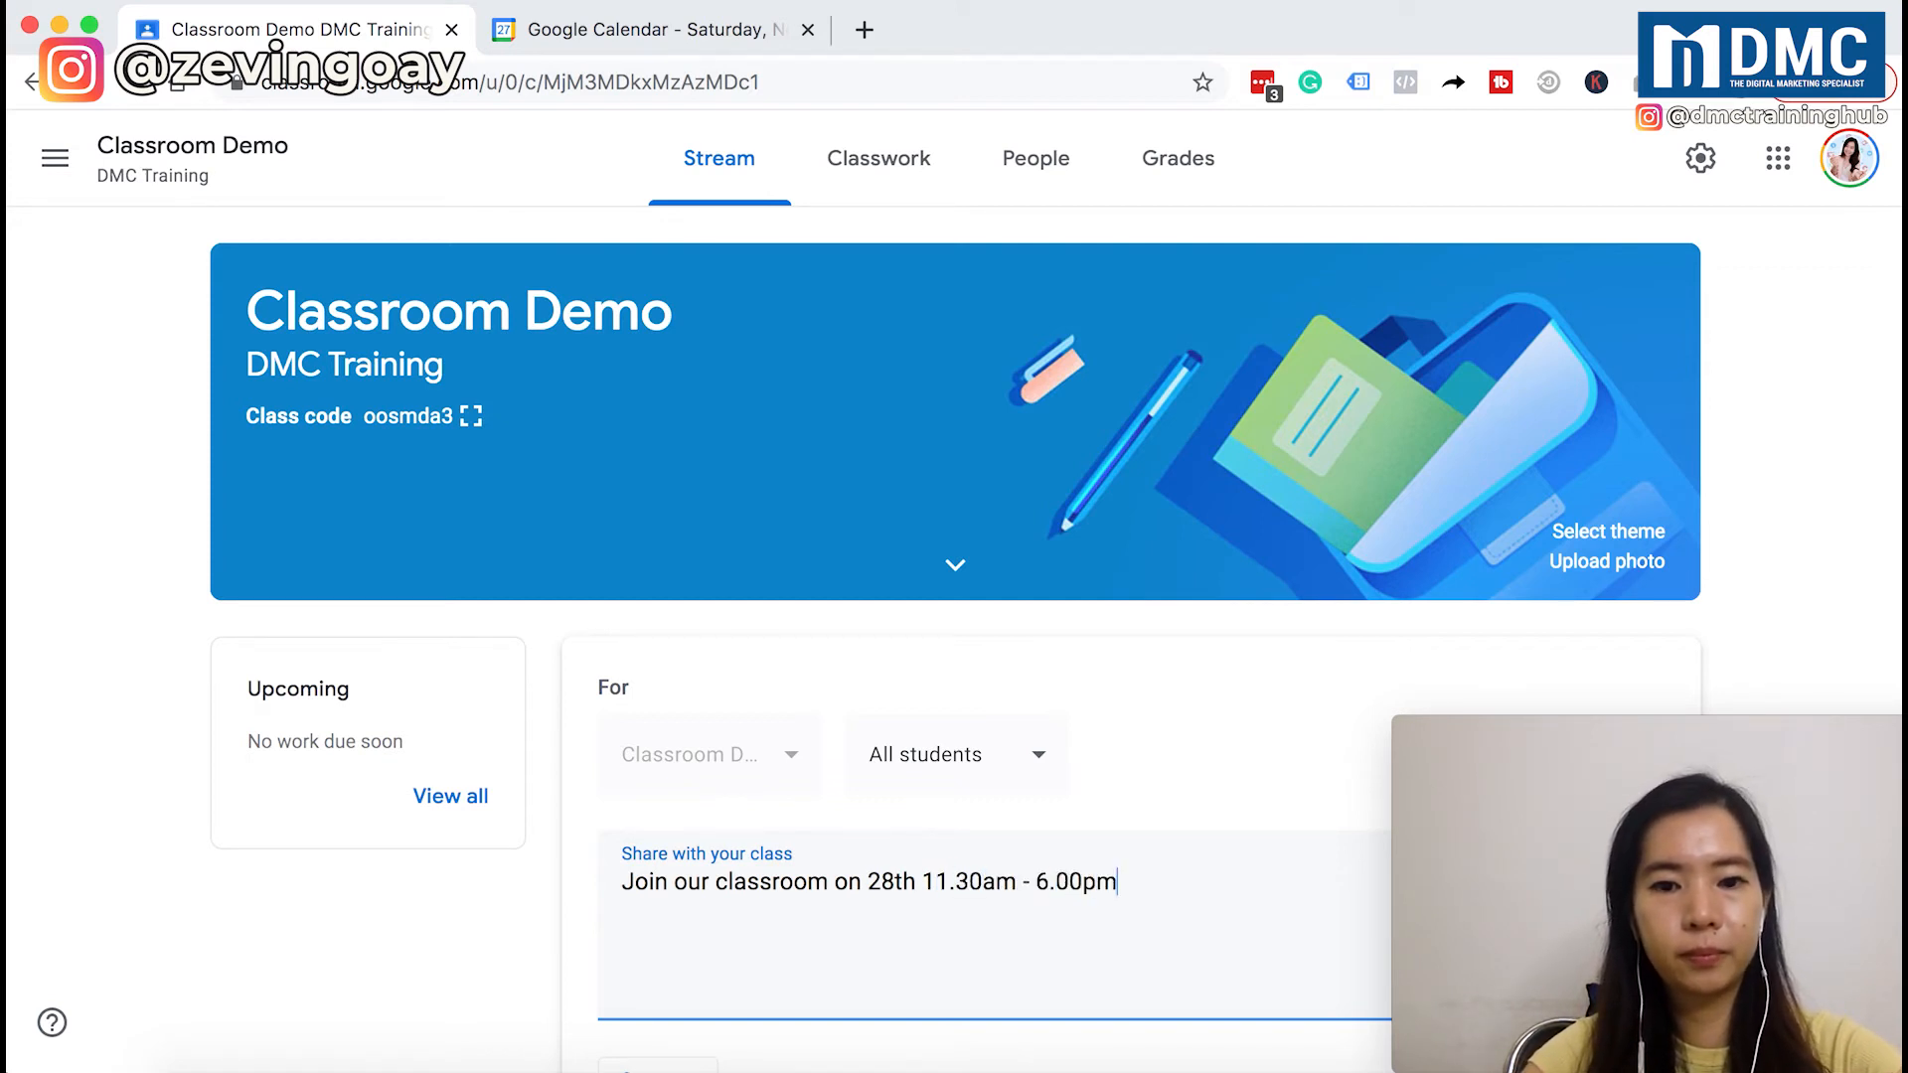
Paste the copied Google Meet link beneath the announcement text and post it to all students.
key(super+v)
scroll(784, 898, down, 3)
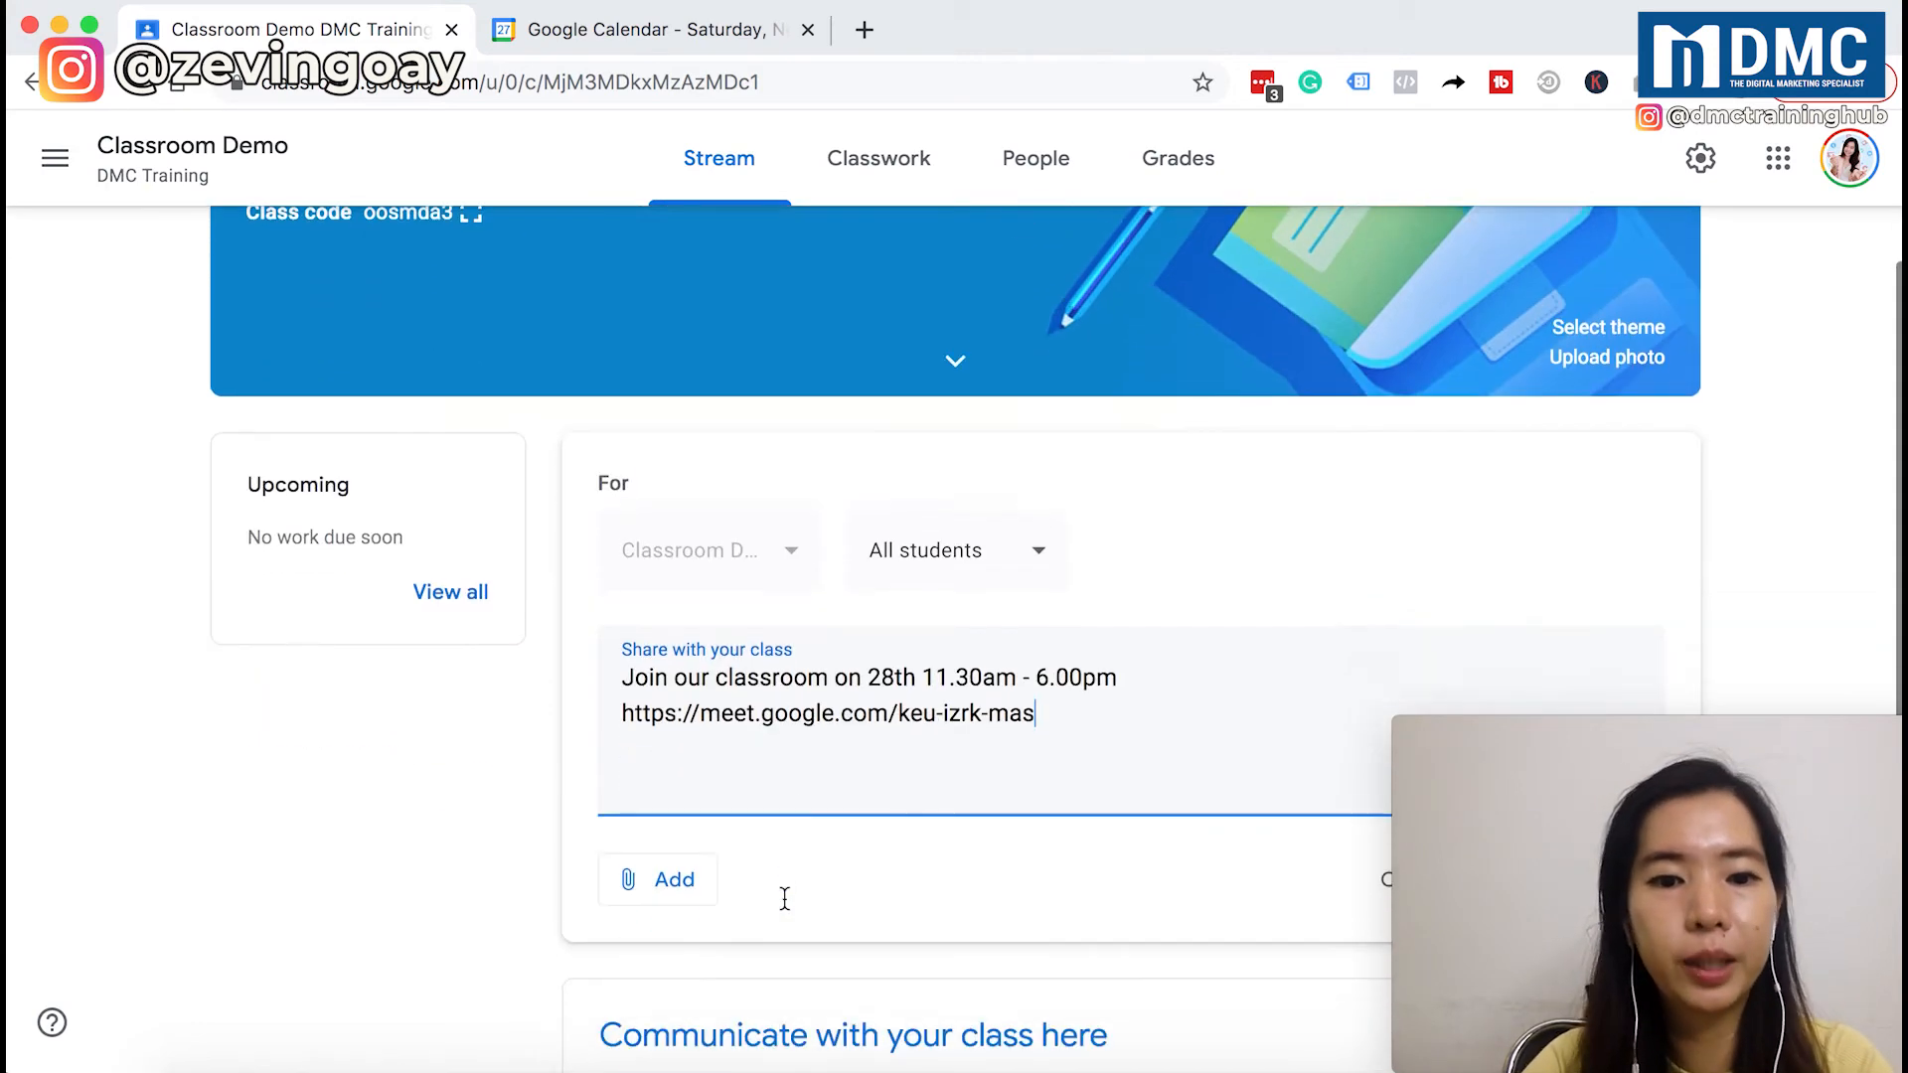
scroll(833, 870, down, 2)
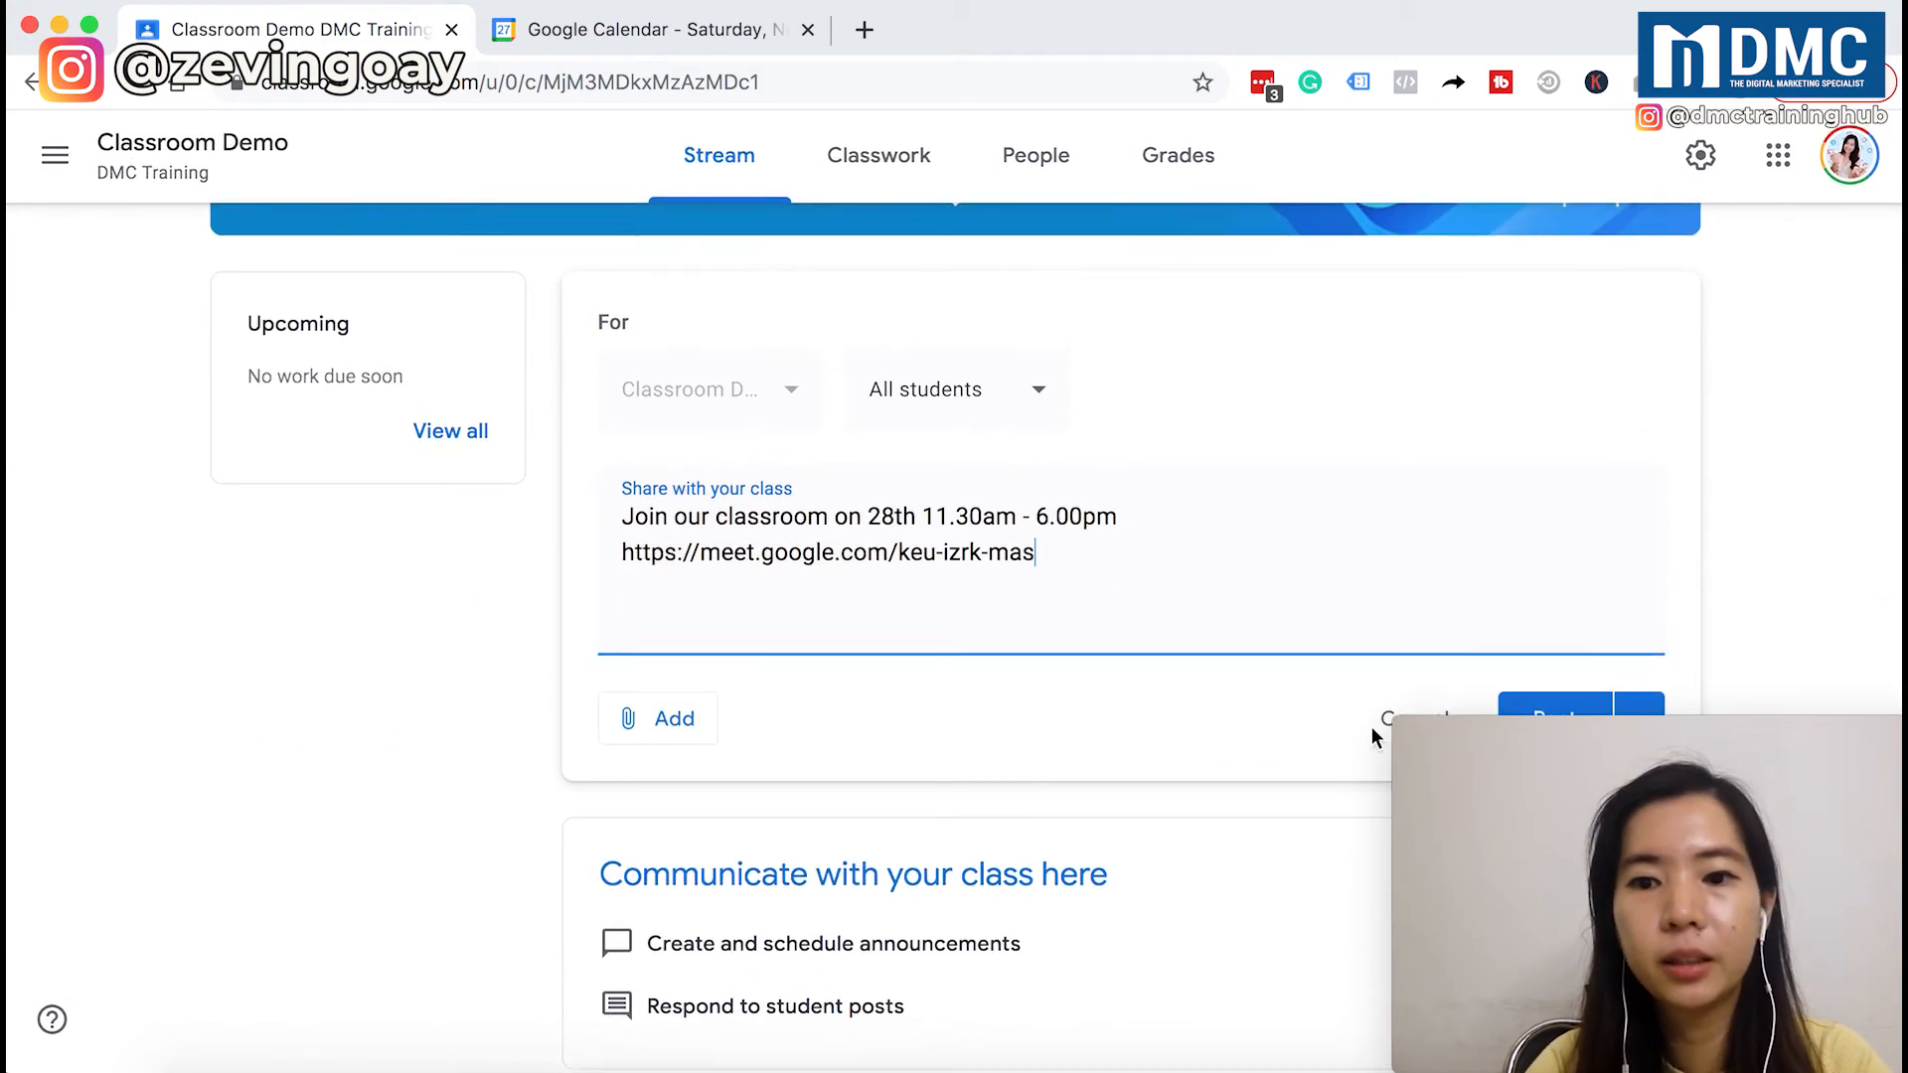
click(1532, 719)
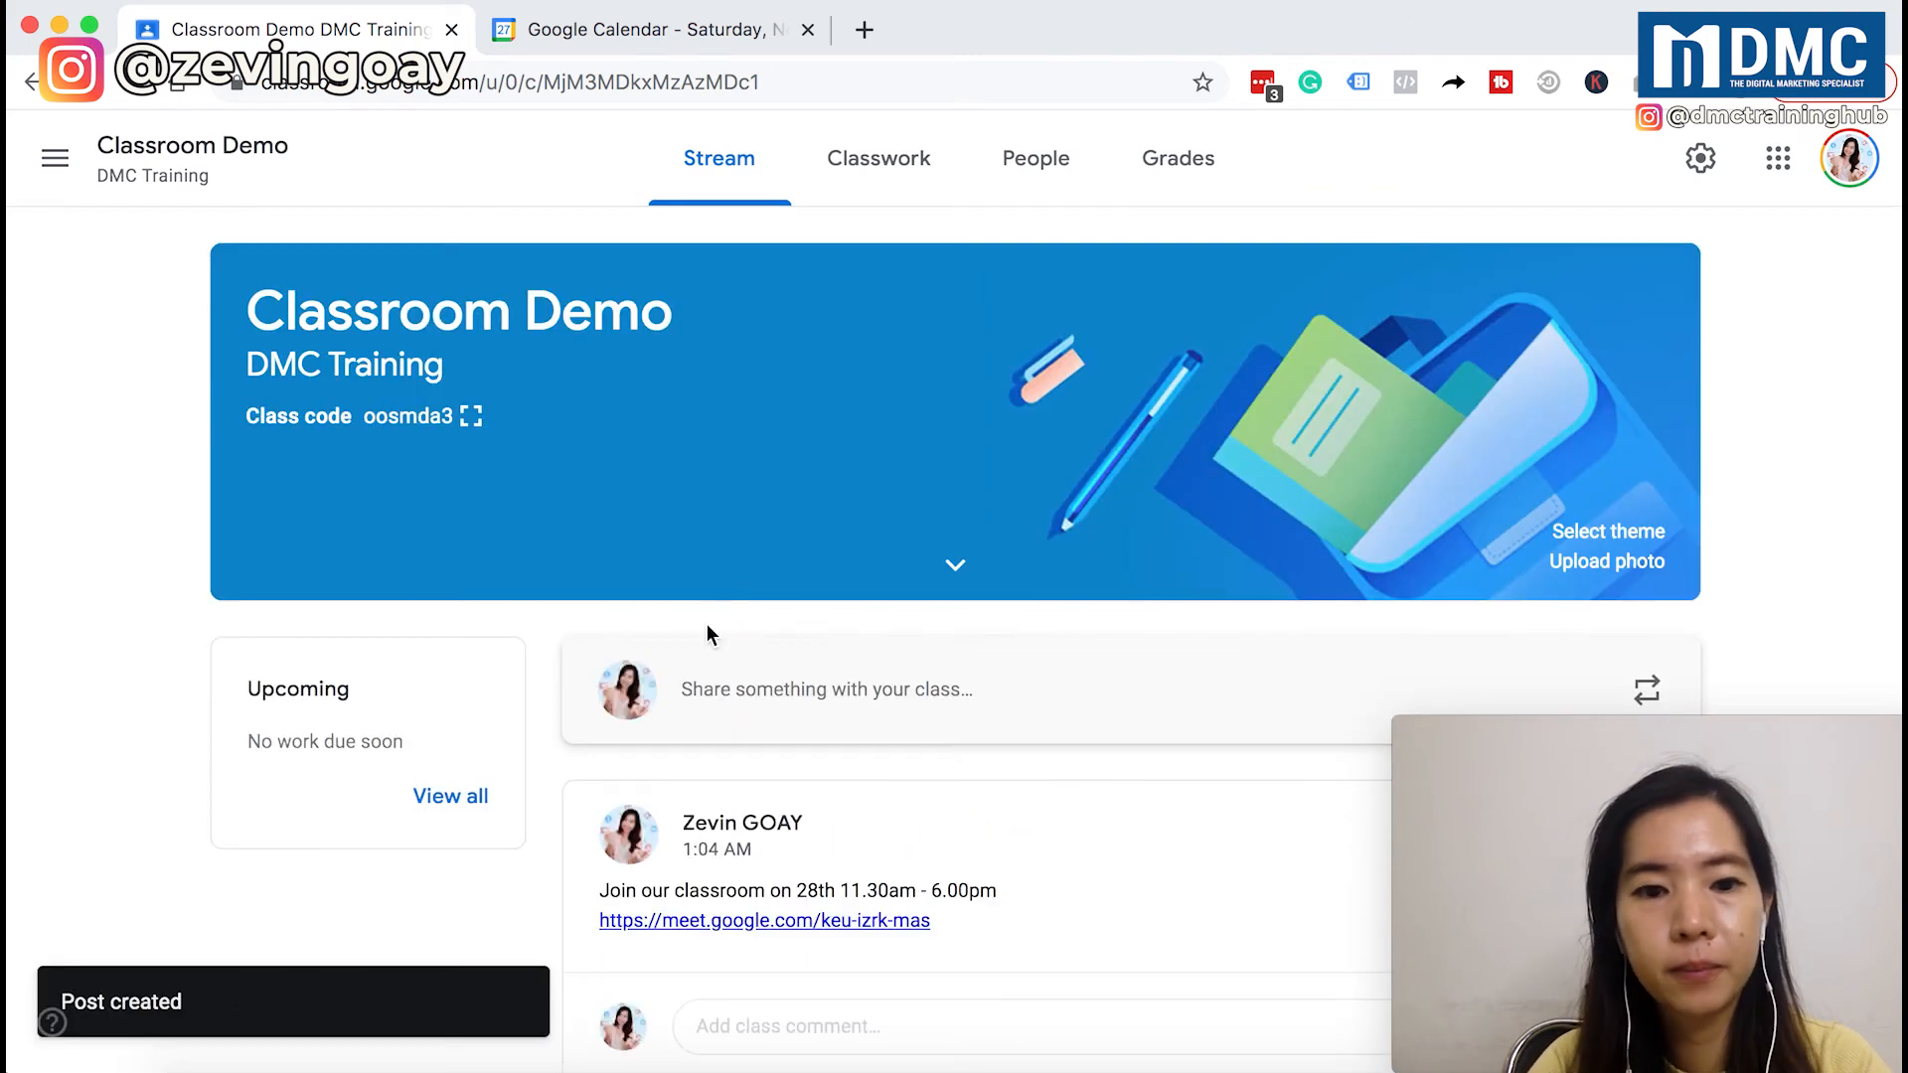
Open the Google Meet link in the posted class announcement.
scroll(710, 616, down, 1)
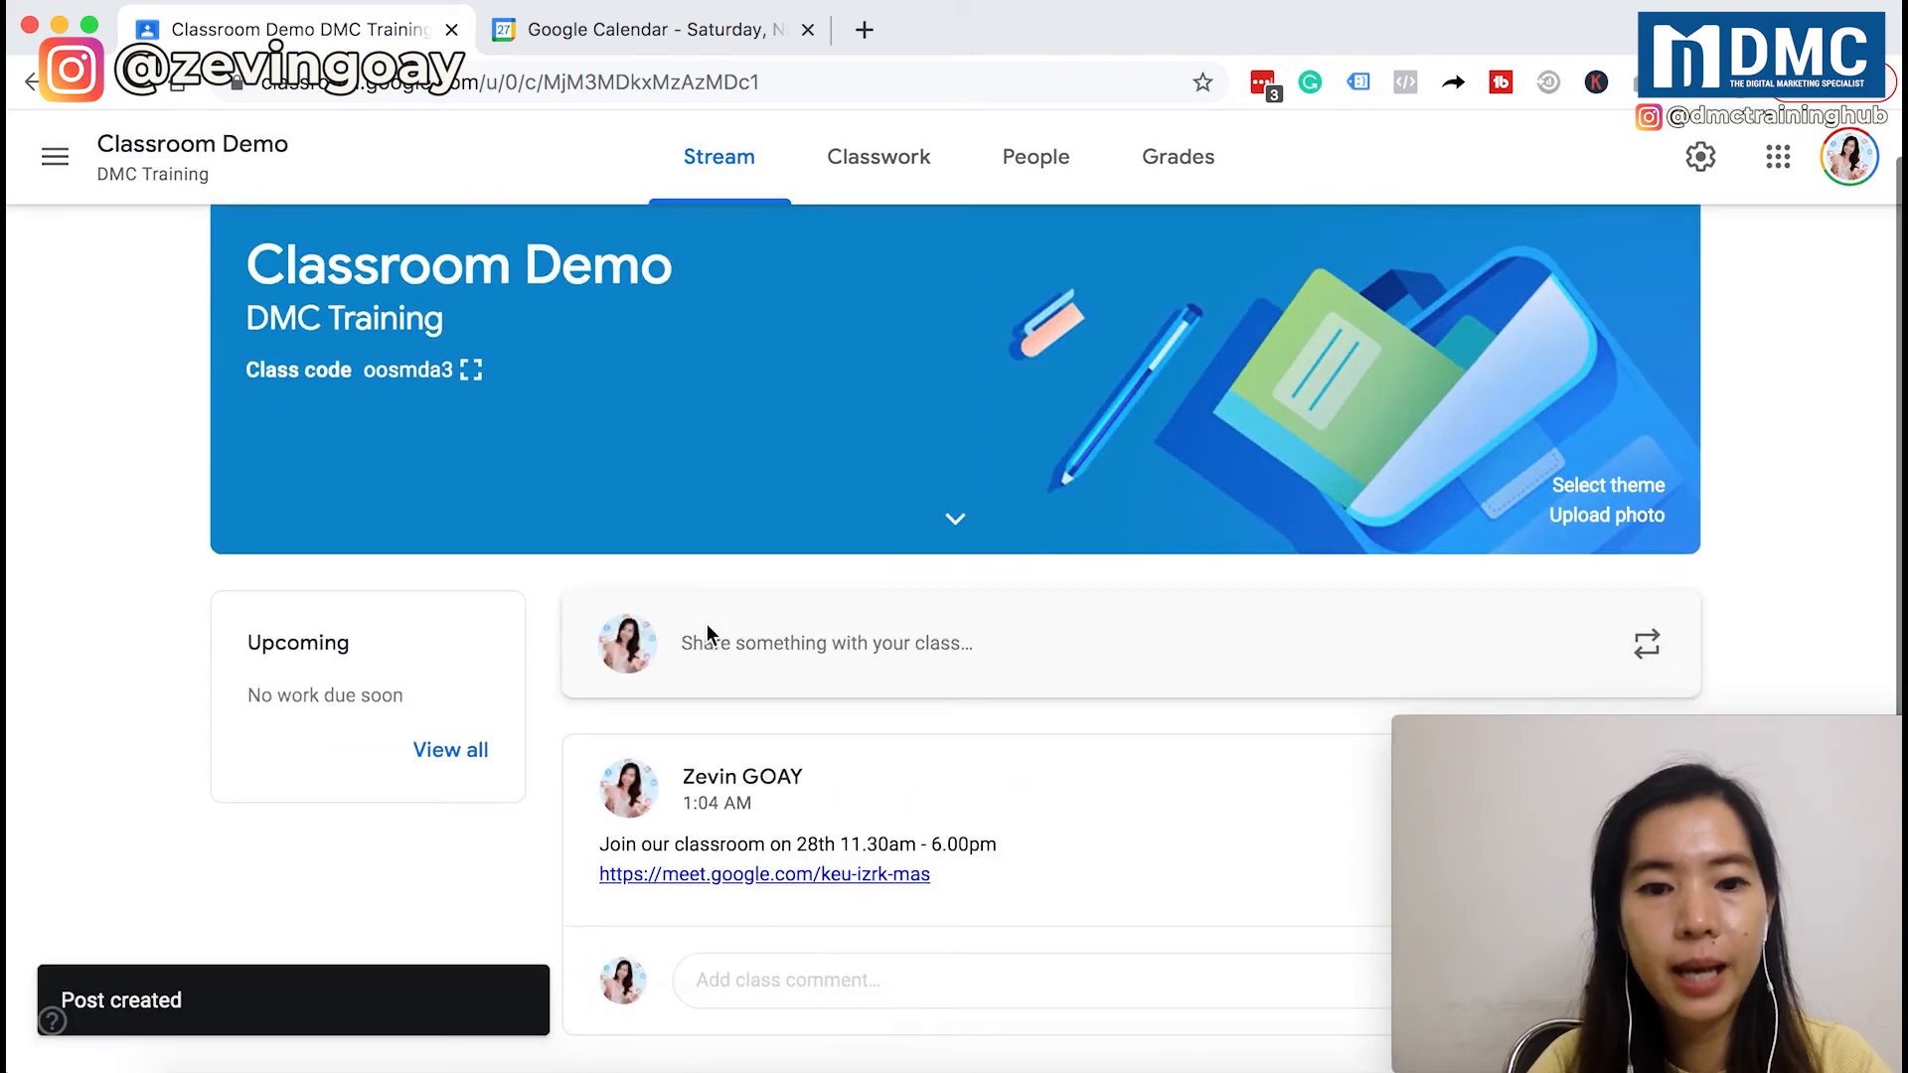
click(722, 878)
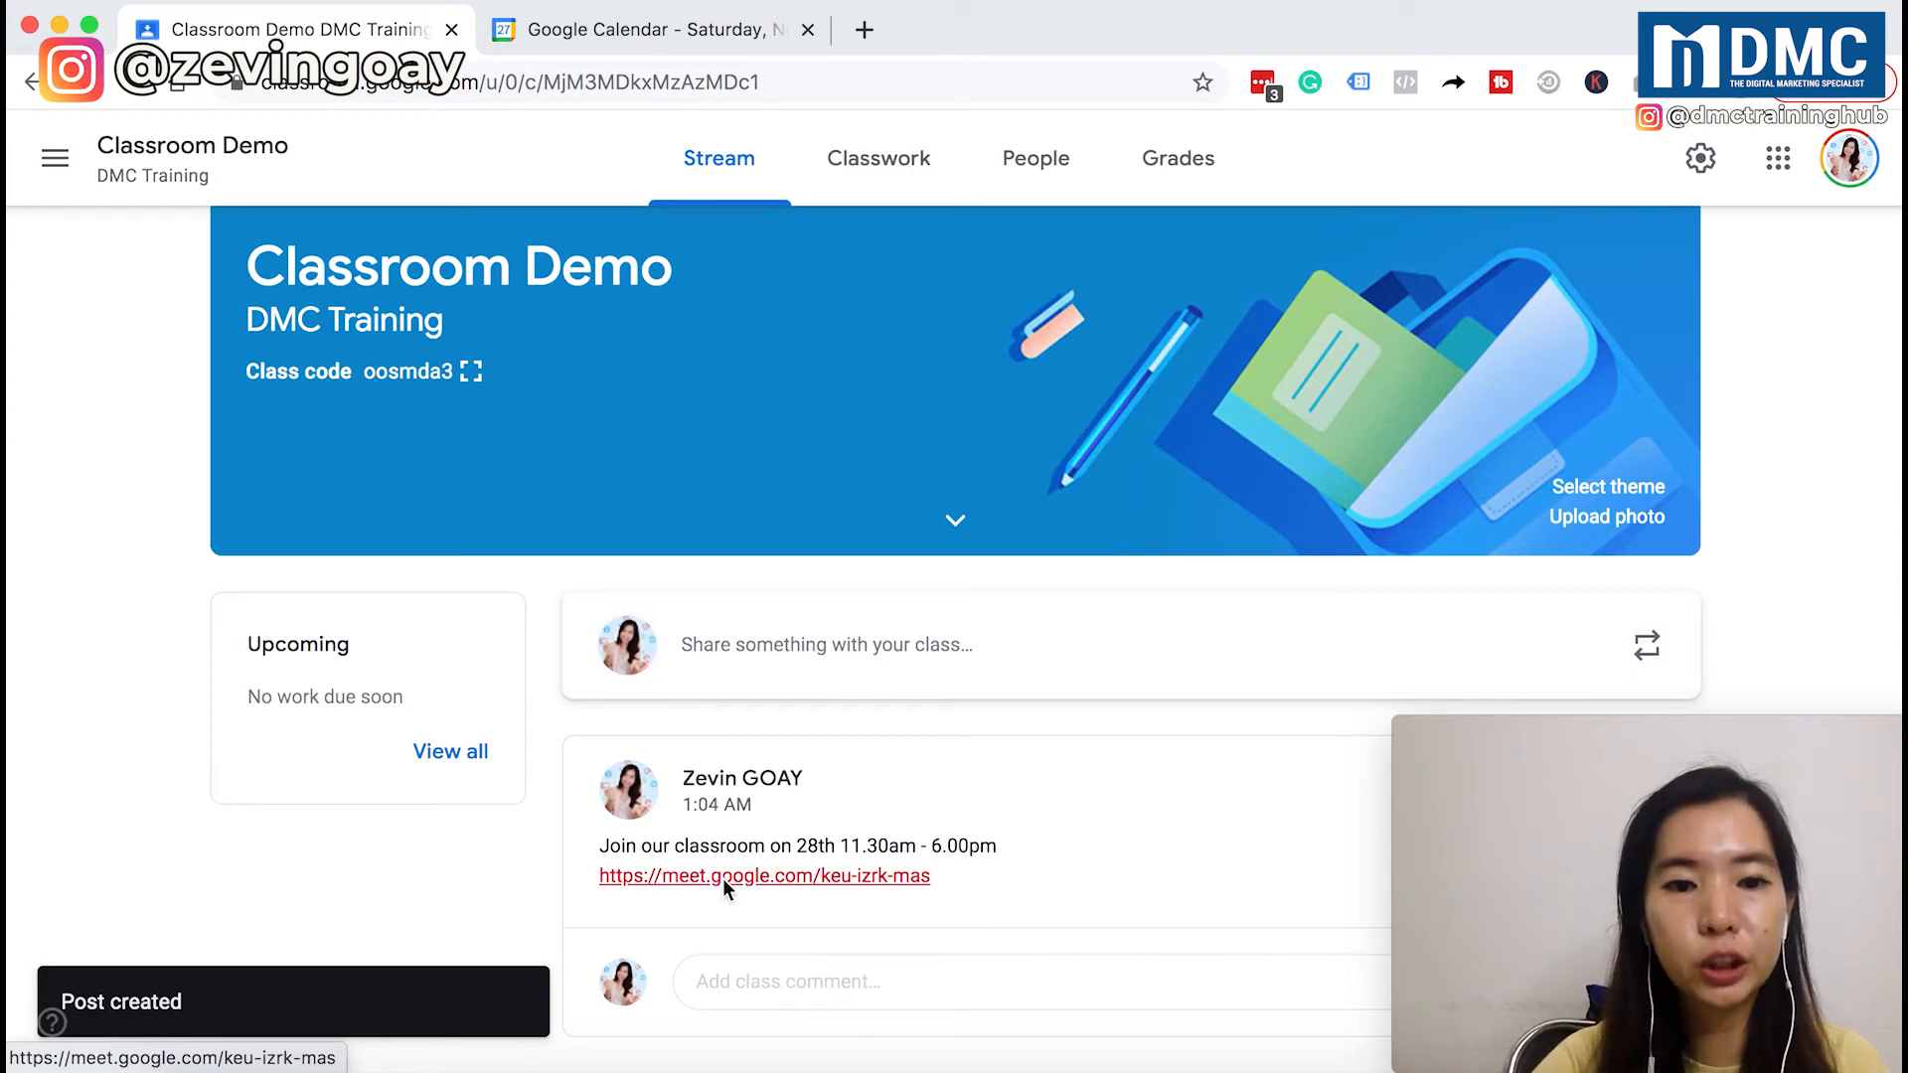